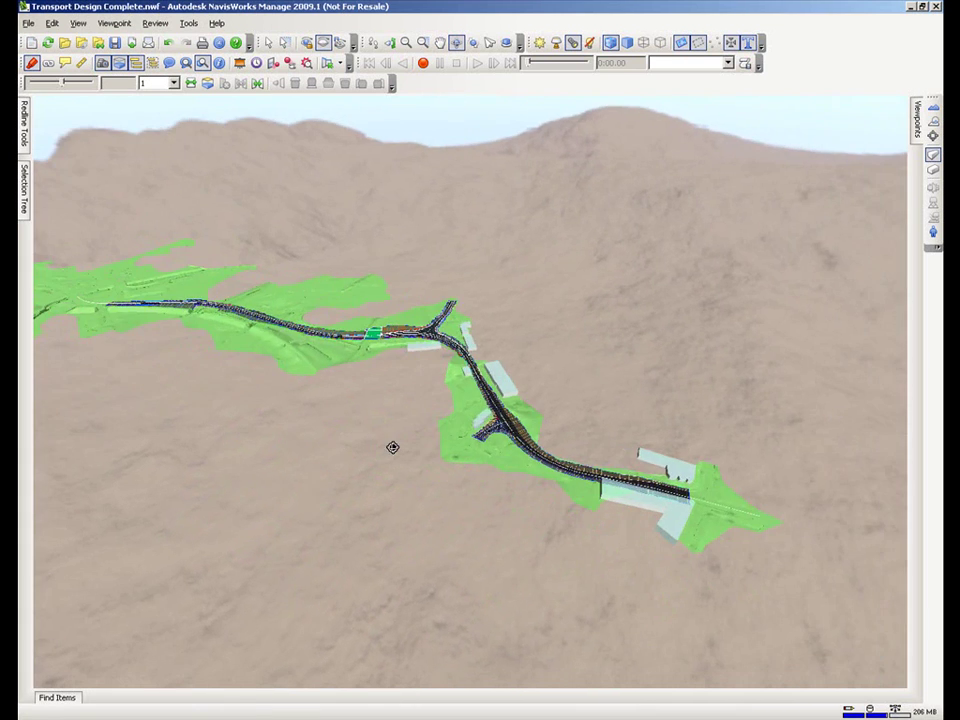
Step: Look over the whole scheme, open the View over Bridge viewpoint, and zoom and turn the view to inspect the road across the bridge
{"action": "left_click_drag", "start_coordinate": [427, 362], "coordinate": [164, 515]}
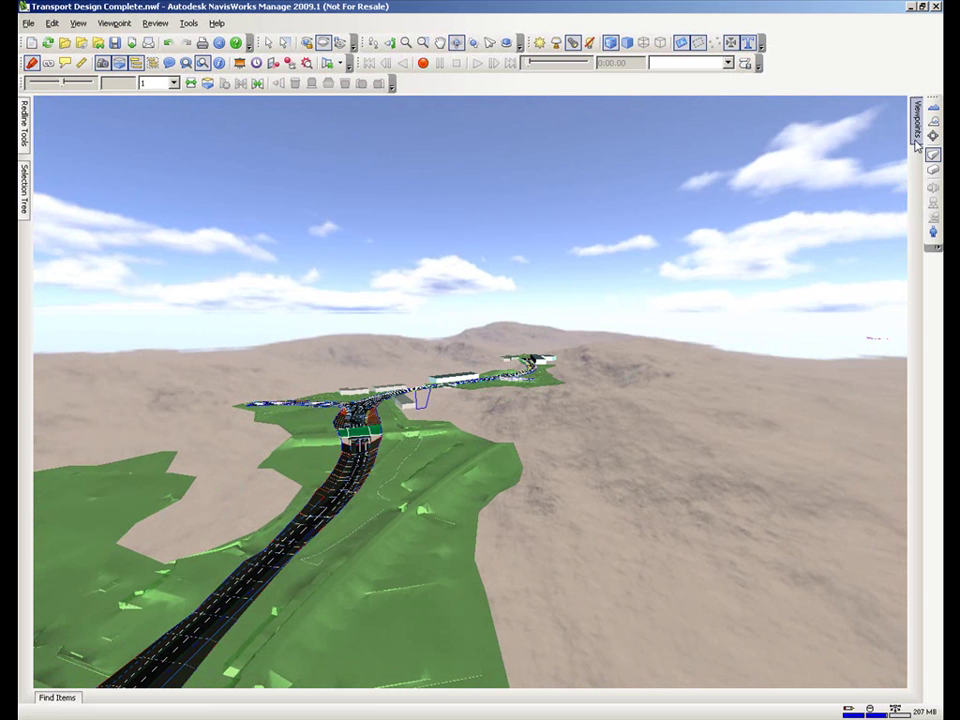
{"action": "mouse_move", "coordinate": [913, 135]}
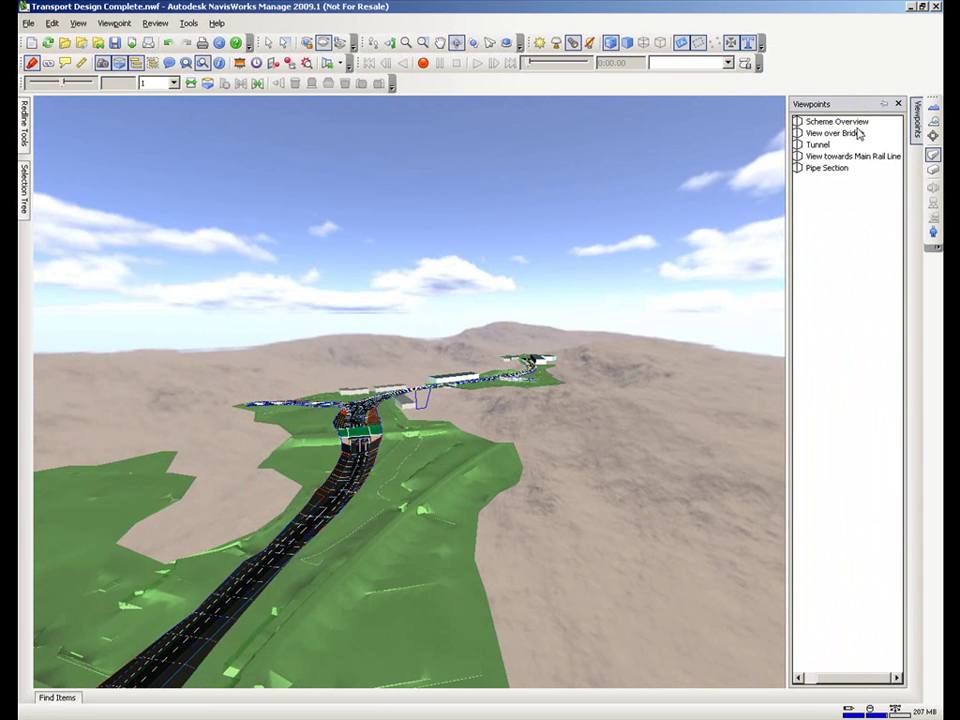
{"action": "left_click", "coordinate": [840, 133]}
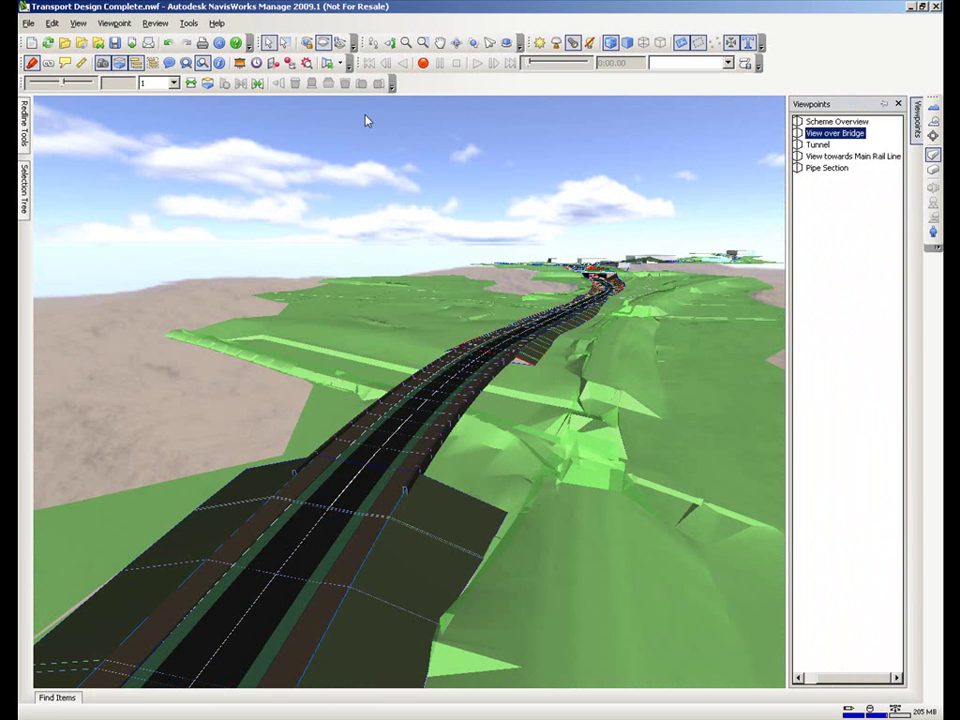
{"action": "left_click", "coordinate": [423, 43]}
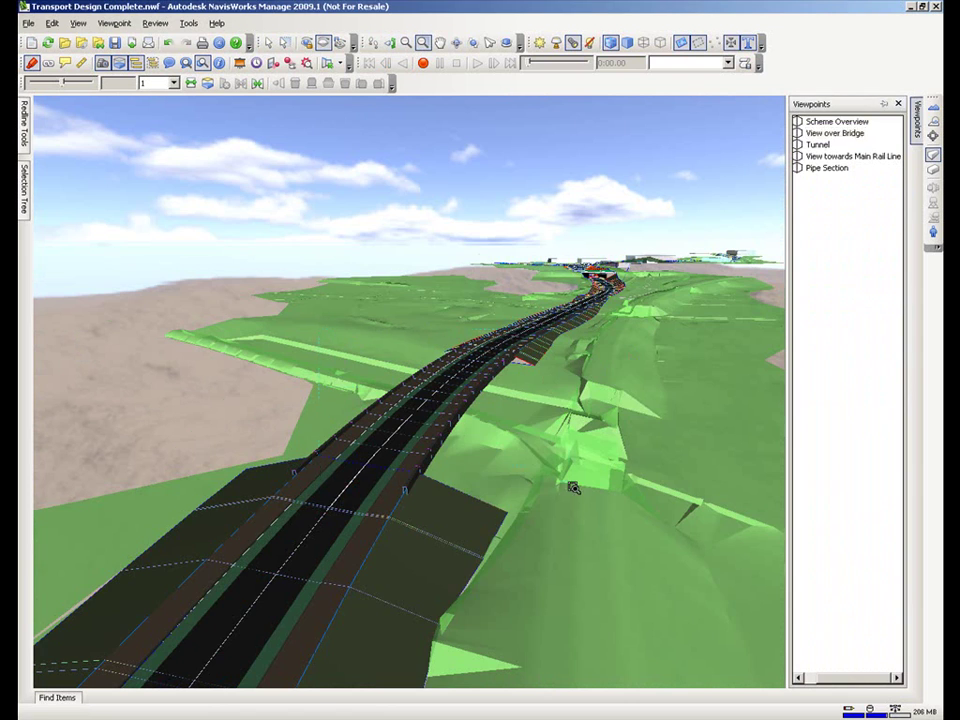
{"action": "left_click_drag", "start_coordinate": [573, 487], "coordinate": [465, 285]}
{"action": "left_click", "coordinate": [507, 43]}
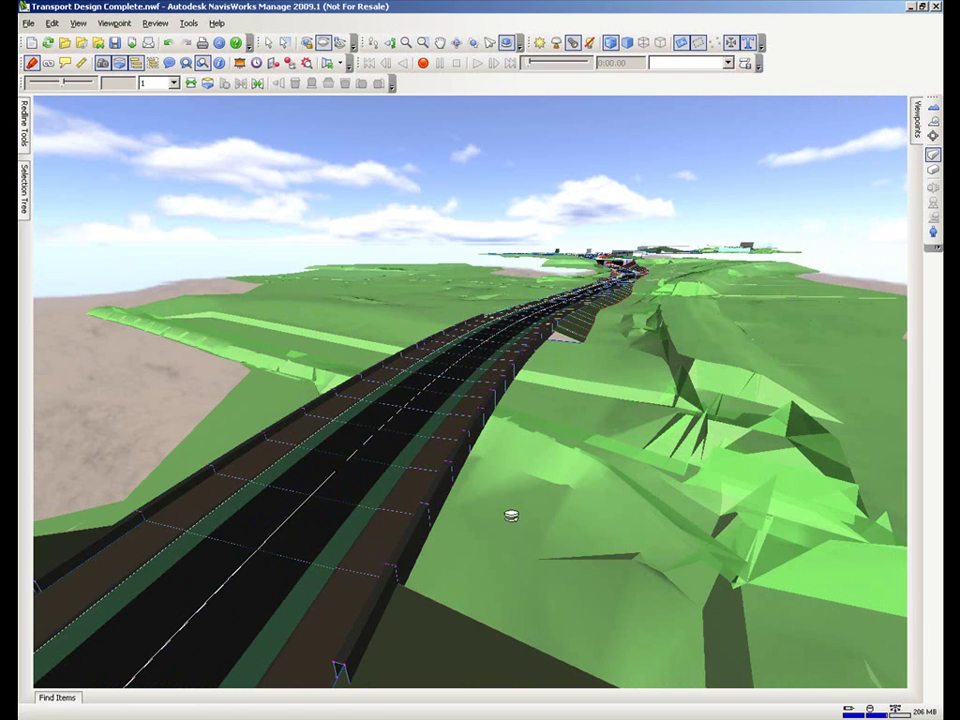
{"action": "left_click_drag", "start_coordinate": [511, 515], "coordinate": [191, 508]}
{"action": "left_click_drag", "start_coordinate": [403, 499], "coordinate": [371, 525]}
{"action": "left_click_drag", "start_coordinate": [780, 522], "coordinate": [342, 555]}
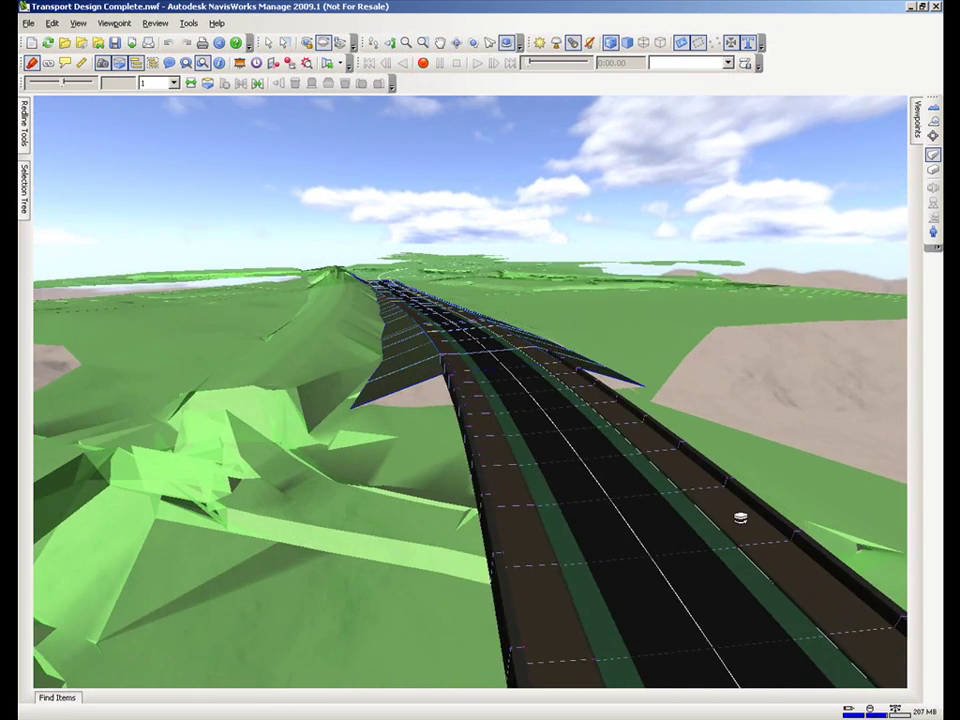
{"action": "left_click_drag", "start_coordinate": [740, 518], "coordinate": [639, 527]}
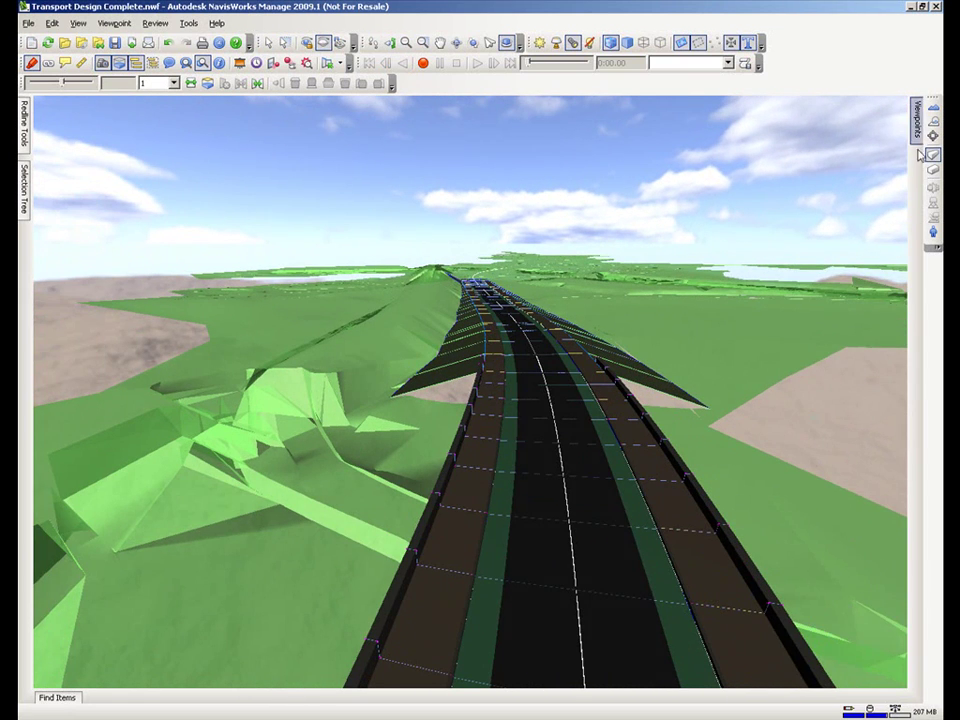
Step: Open the Tunnel viewpoint and walk along the road through the tunnel and on past the buildings
{"action": "mouse_move", "coordinate": [915, 136]}
{"action": "left_click", "coordinate": [818, 145]}
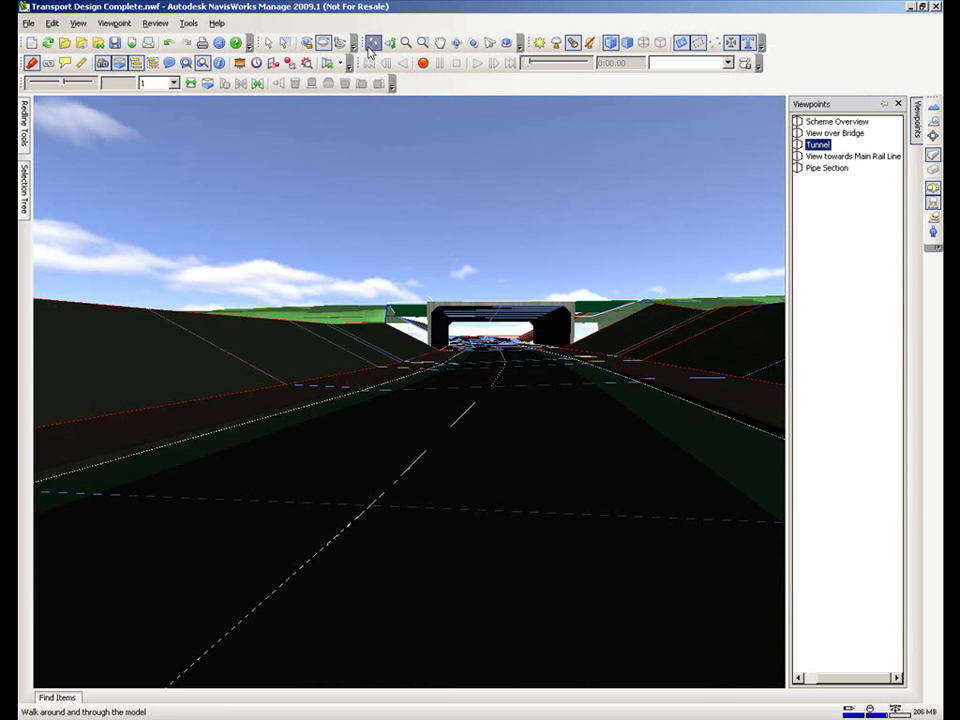
{"action": "left_click_drag", "start_coordinate": [530, 372], "coordinate": [643, 325]}
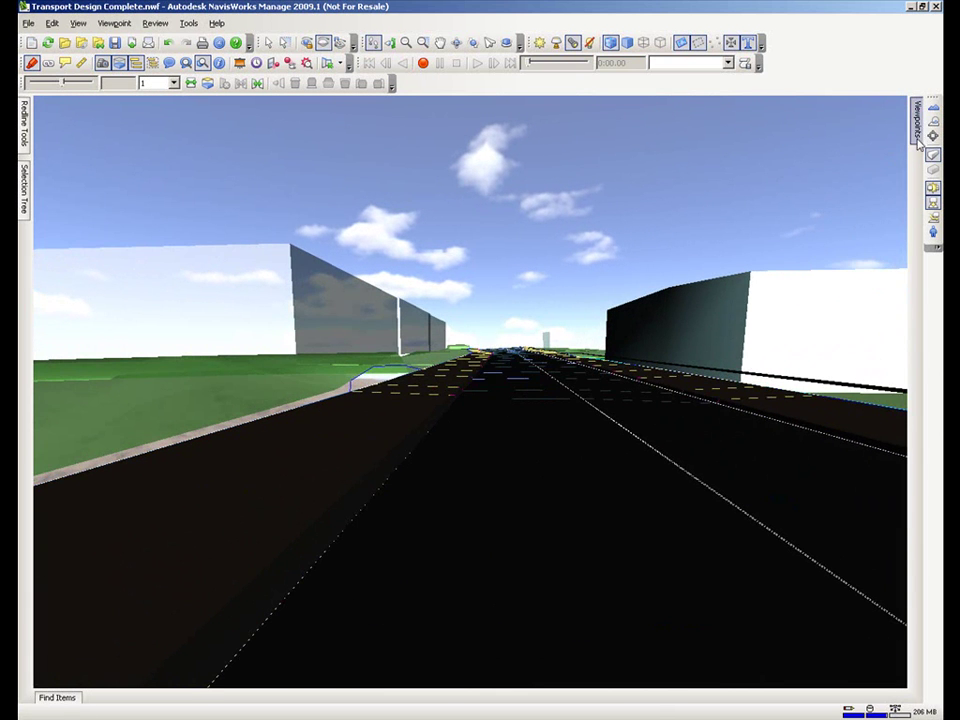
Step: Open the View towards Main Rail Line viewpoint and orbit around the road junction and the surrounding scheme
{"action": "mouse_move", "coordinate": [918, 140]}
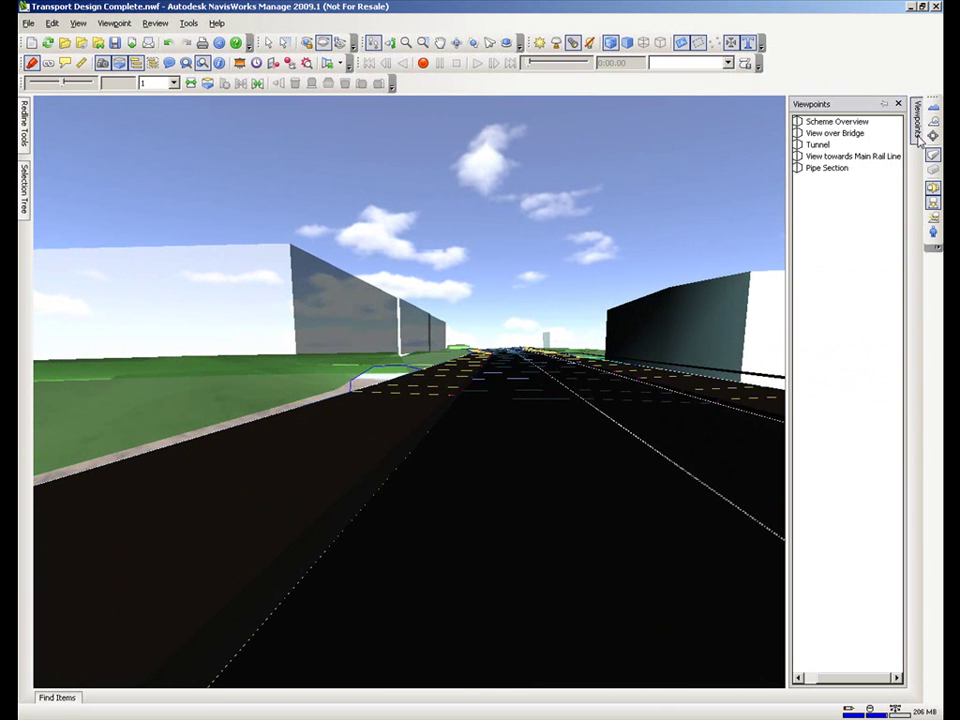
{"action": "left_click", "coordinate": [847, 157]}
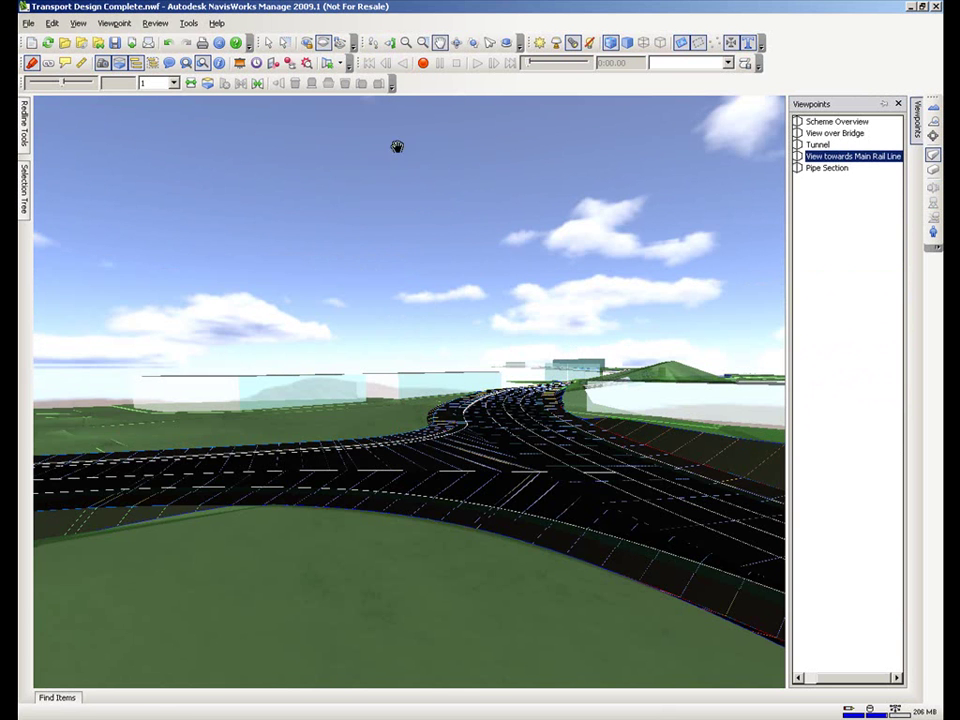
{"action": "left_click", "coordinate": [475, 47]}
{"action": "left_click_drag", "start_coordinate": [490, 370], "coordinate": [276, 459]}
{"action": "left_click_drag", "start_coordinate": [696, 375], "coordinate": [732, 420]}
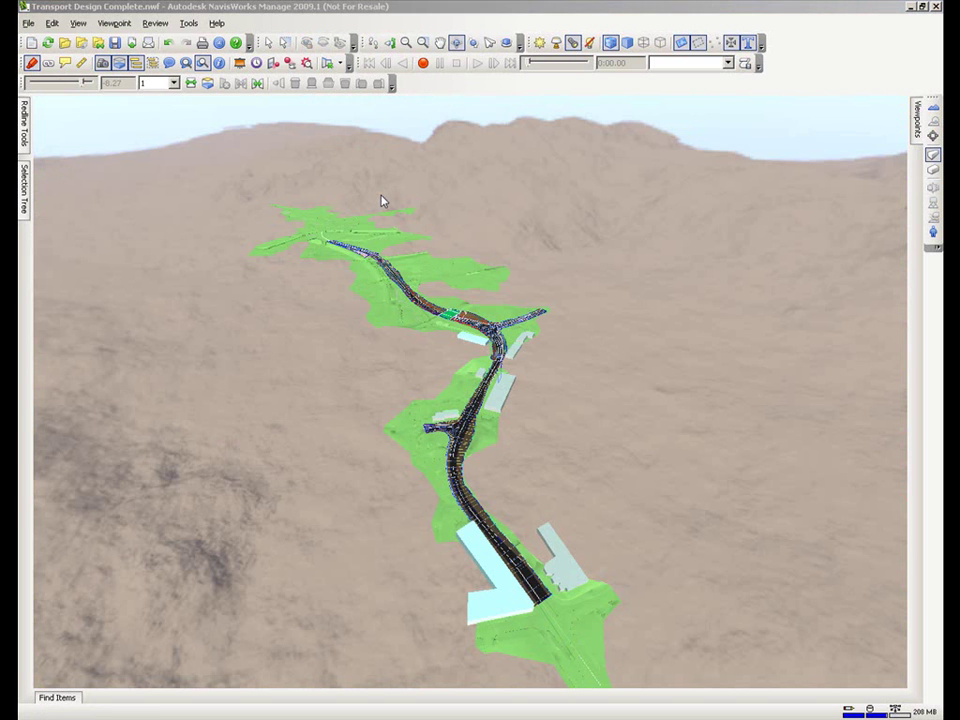
Step: Zoom in on the side-road junction and set an enabled sectioning plane step size of 0.5 m
{"action": "left_click", "coordinate": [422, 46]}
{"action": "left_click_drag", "start_coordinate": [420, 394], "coordinate": [566, 459]}
{"action": "left_click_drag", "start_coordinate": [195, 301], "coordinate": [568, 497]}
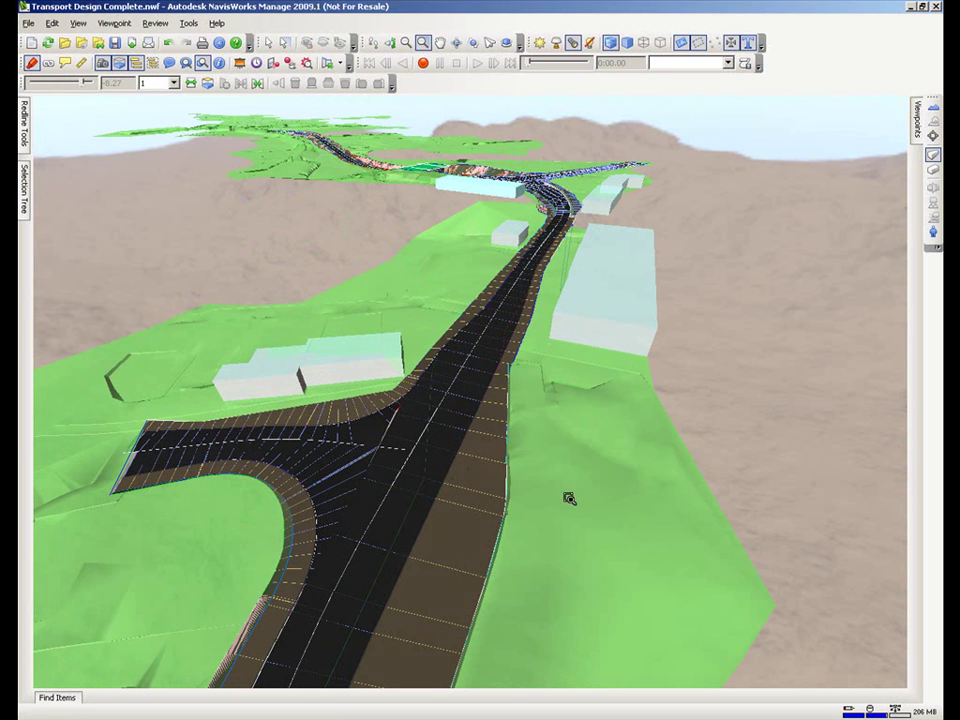
{"action": "left_click", "coordinate": [190, 82]}
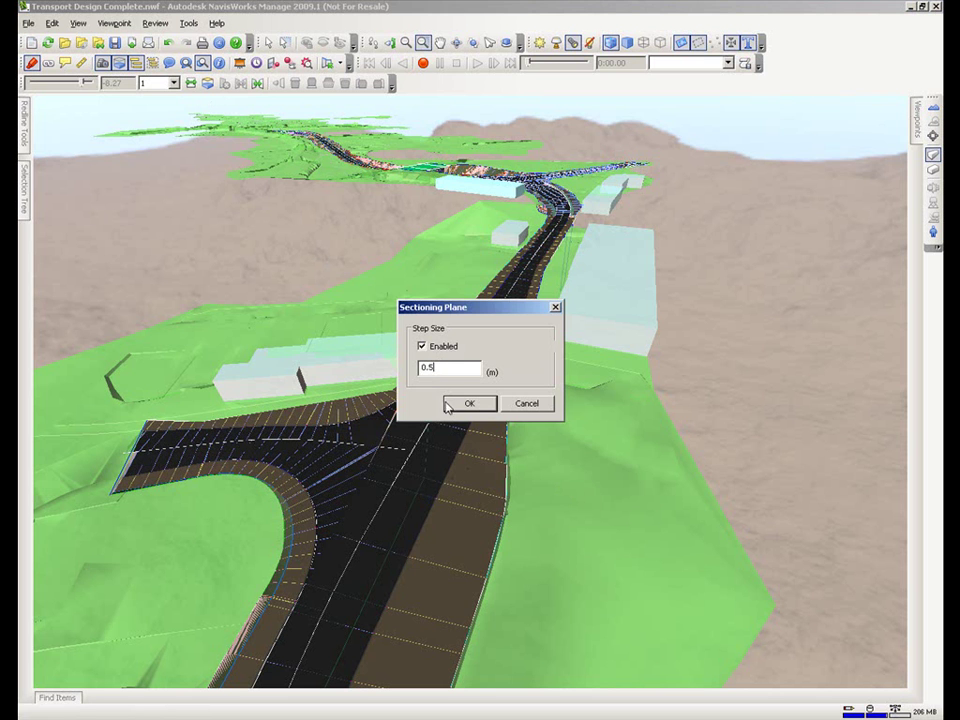
{"action": "left_click", "coordinate": [460, 403]}
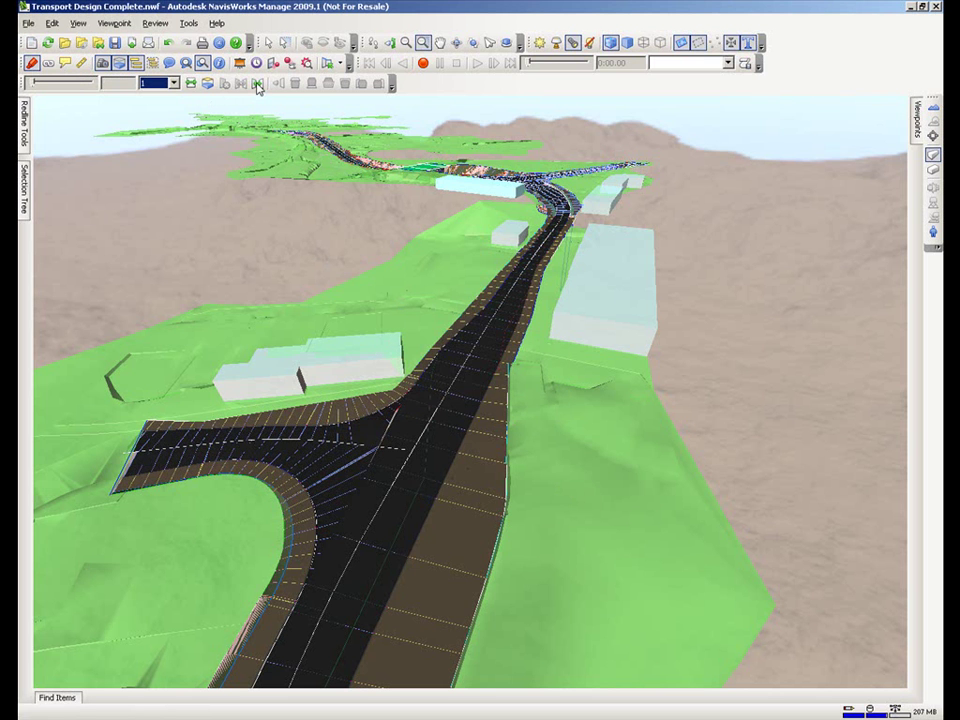
Step: Enable sectioning, move the top-aligned section plane to 47.38, and realign it to cut vertically across the model at 5514.32
{"action": "left_click", "coordinate": [208, 84]}
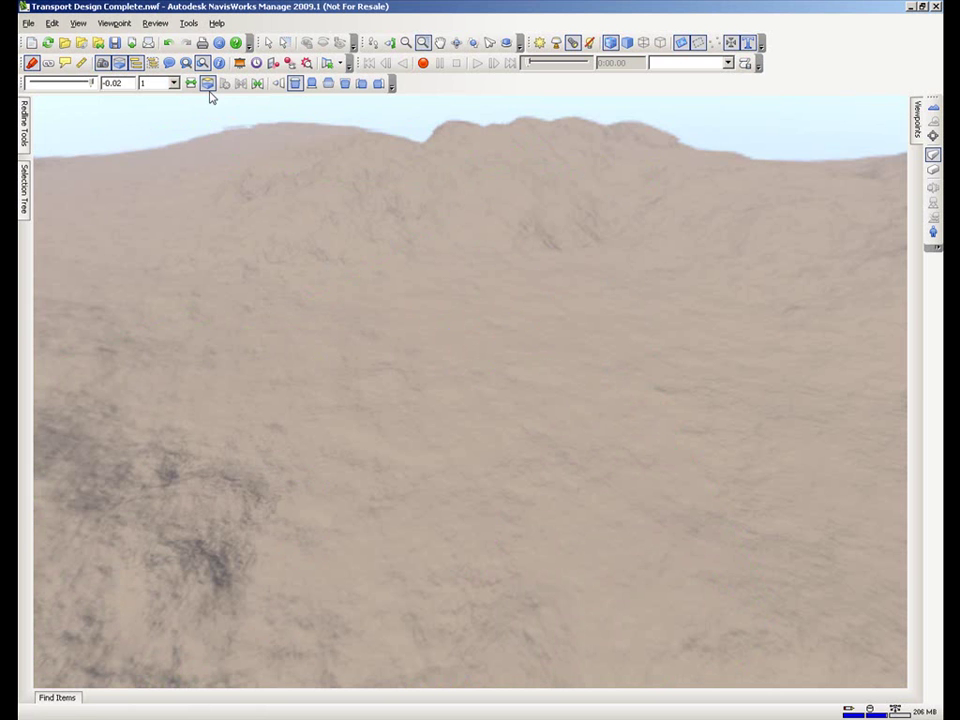
{"action": "left_click_drag", "start_coordinate": [91, 87], "coordinate": [30, 87]}
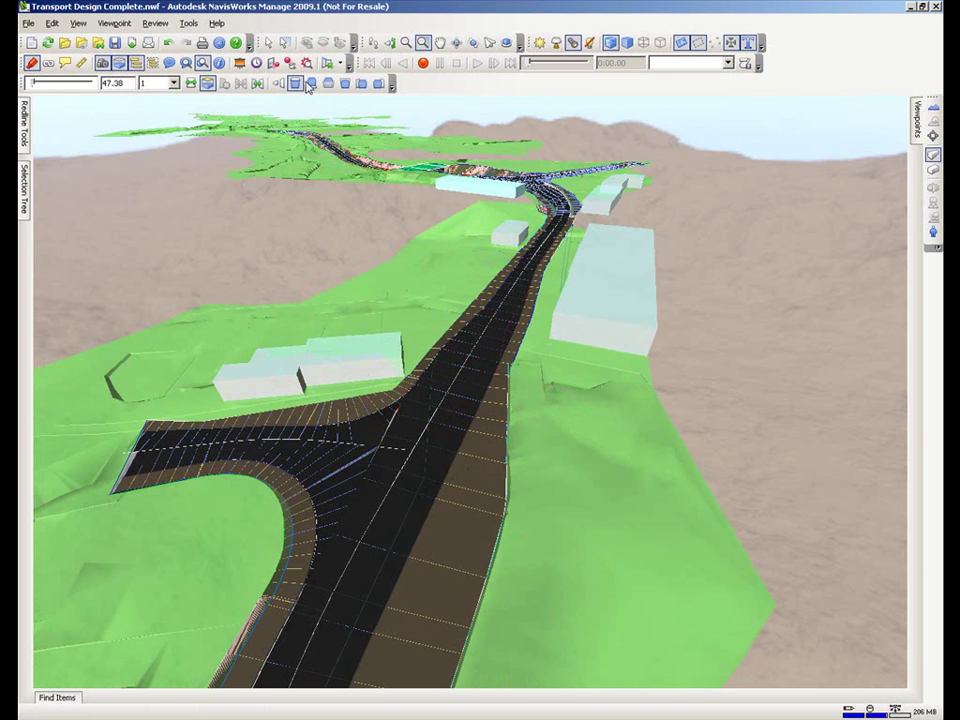
{"action": "left_click", "coordinate": [343, 84]}
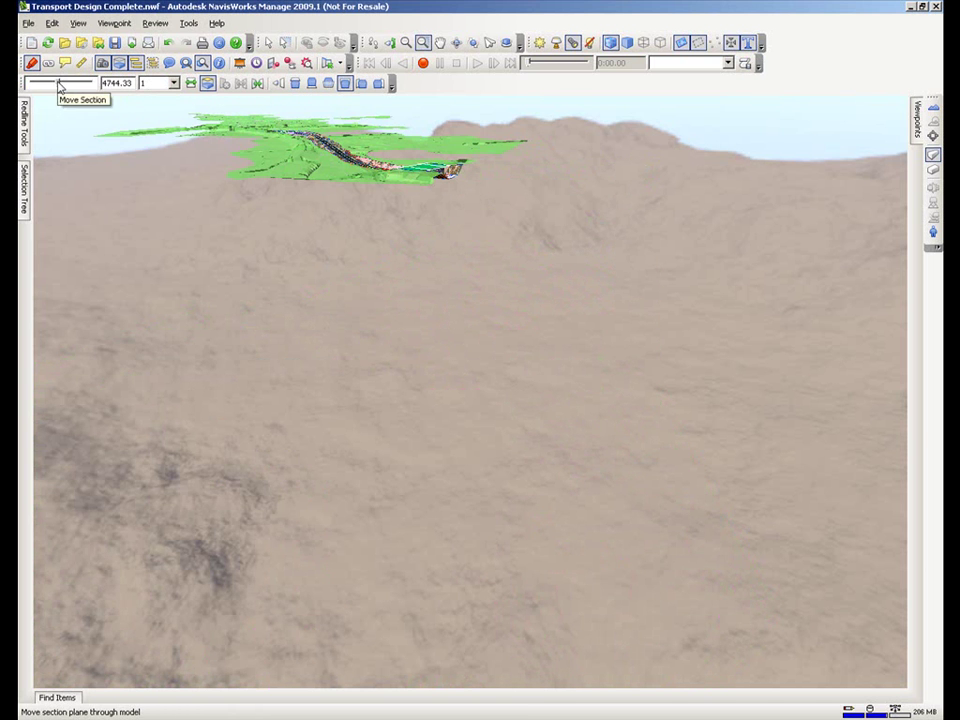
{"action": "left_click_drag", "start_coordinate": [59, 87], "coordinate": [33, 84]}
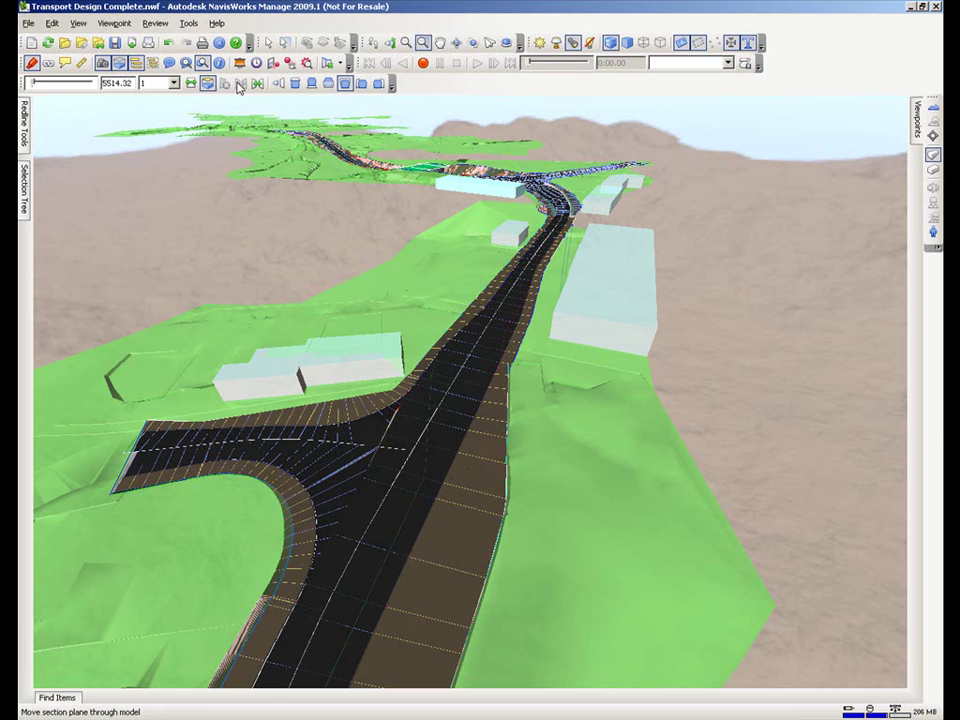
Step: Align the section plane with the current view, move it to -13.39 through the road, and inspect the pipes beneath the cut
{"action": "left_click", "coordinate": [279, 84]}
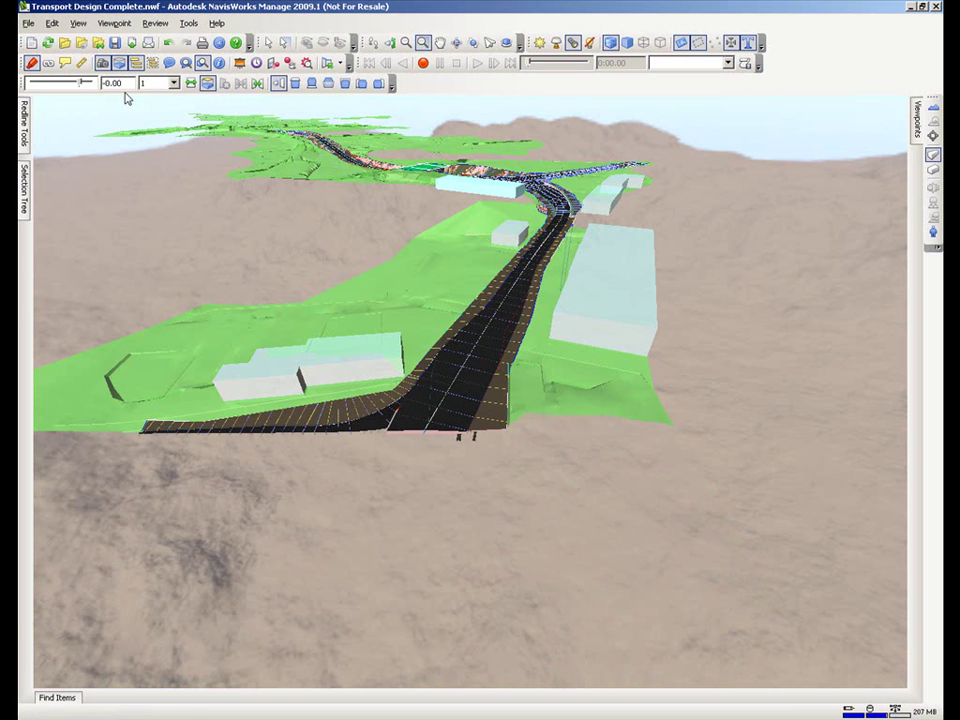
{"action": "left_click_drag", "start_coordinate": [82, 86], "coordinate": [62, 84]}
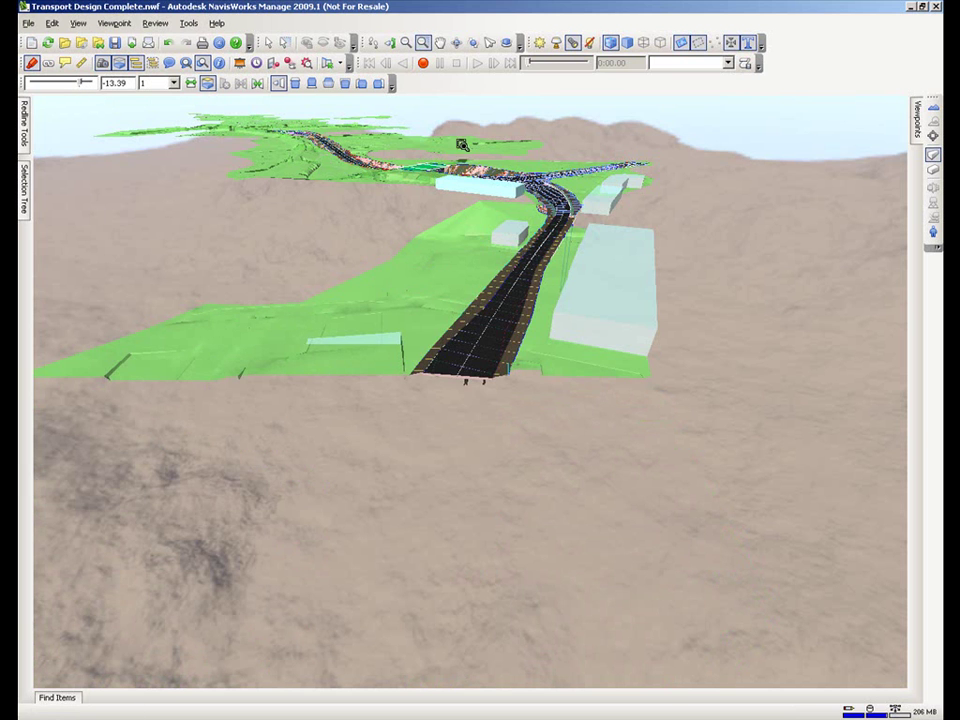
{"action": "left_click_drag", "start_coordinate": [403, 327], "coordinate": [509, 411]}
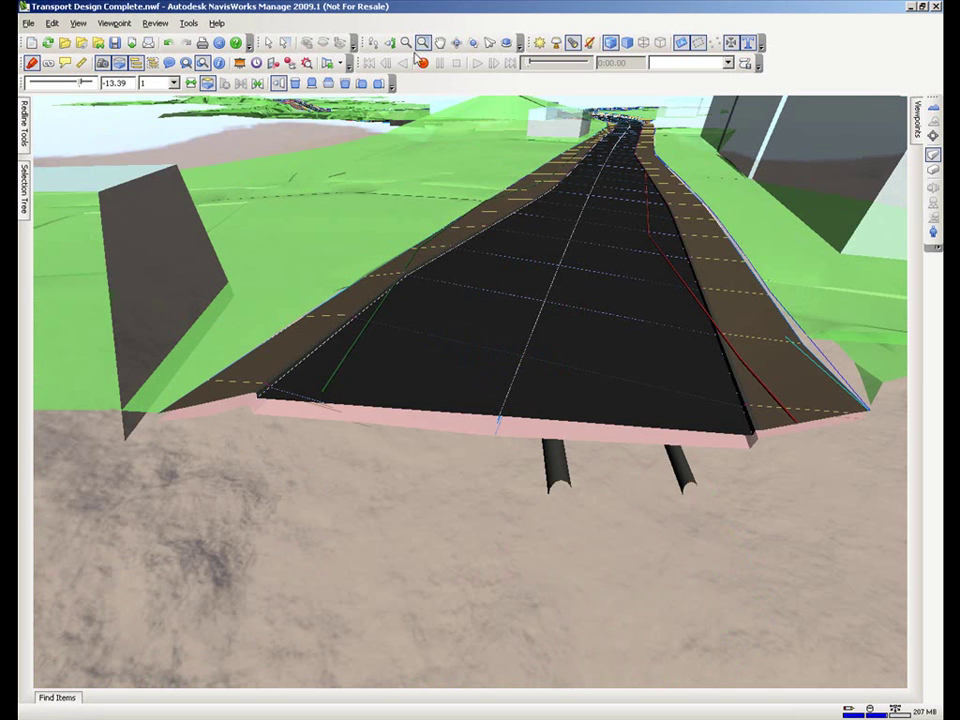
{"action": "left_click_drag", "start_coordinate": [497, 197], "coordinate": [490, 280]}
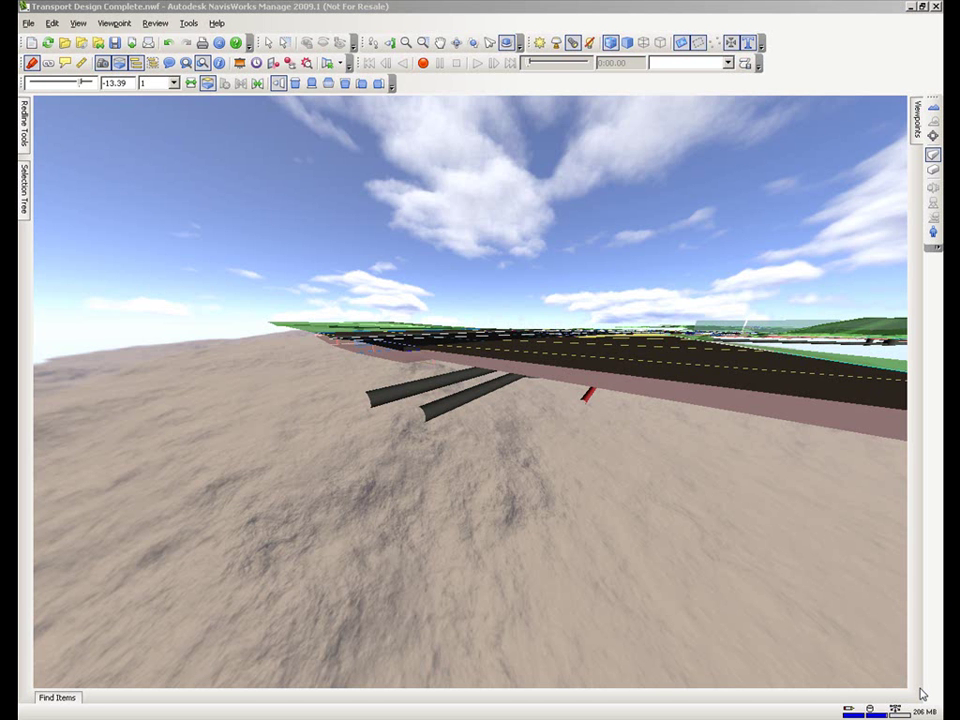
Step: Open Clash Detective and choose the items with the AutoCad material Electric as the right-hand selection set
{"action": "left_click", "coordinate": [195, 23]}
{"action": "left_click", "coordinate": [205, 37]}
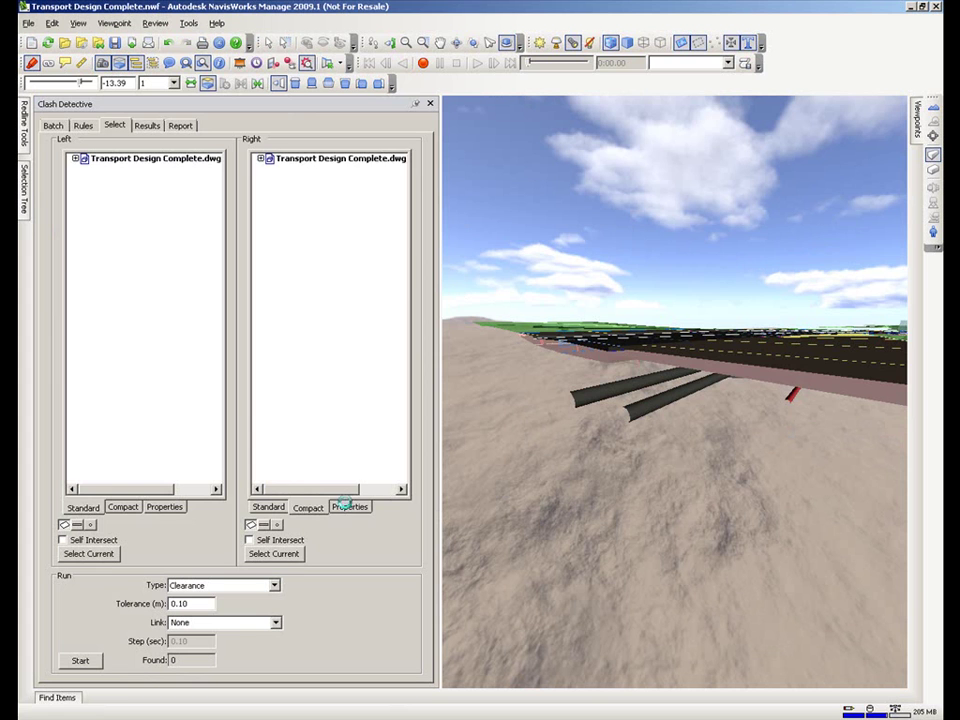
{"action": "left_click", "coordinate": [345, 506]}
{"action": "left_click", "coordinate": [260, 170]}
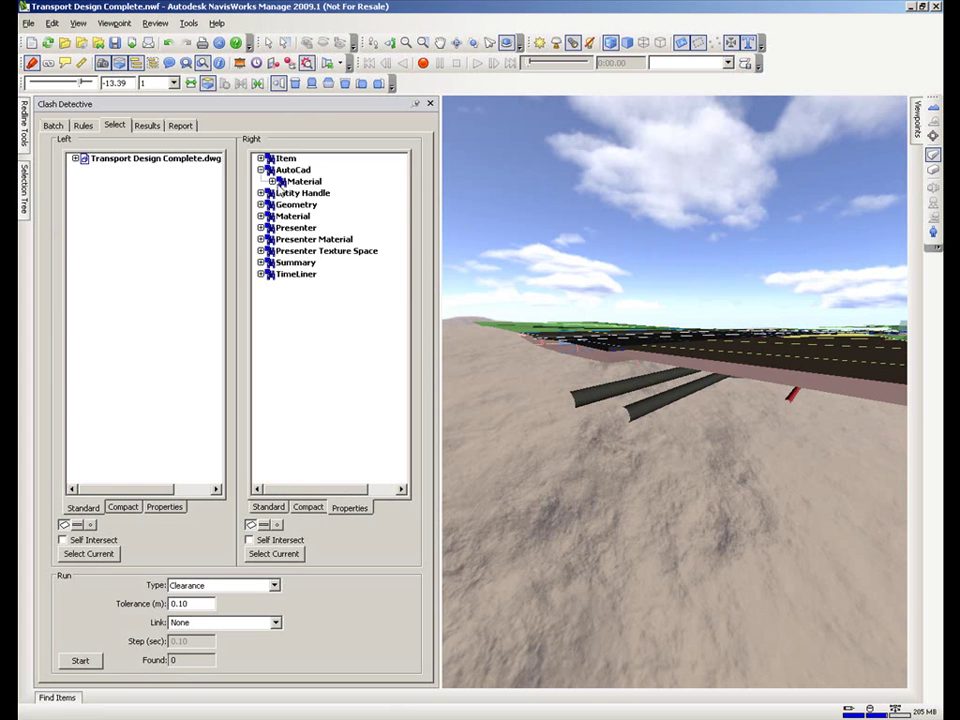
{"action": "left_click", "coordinate": [272, 182]}
{"action": "left_click", "coordinate": [312, 229]}
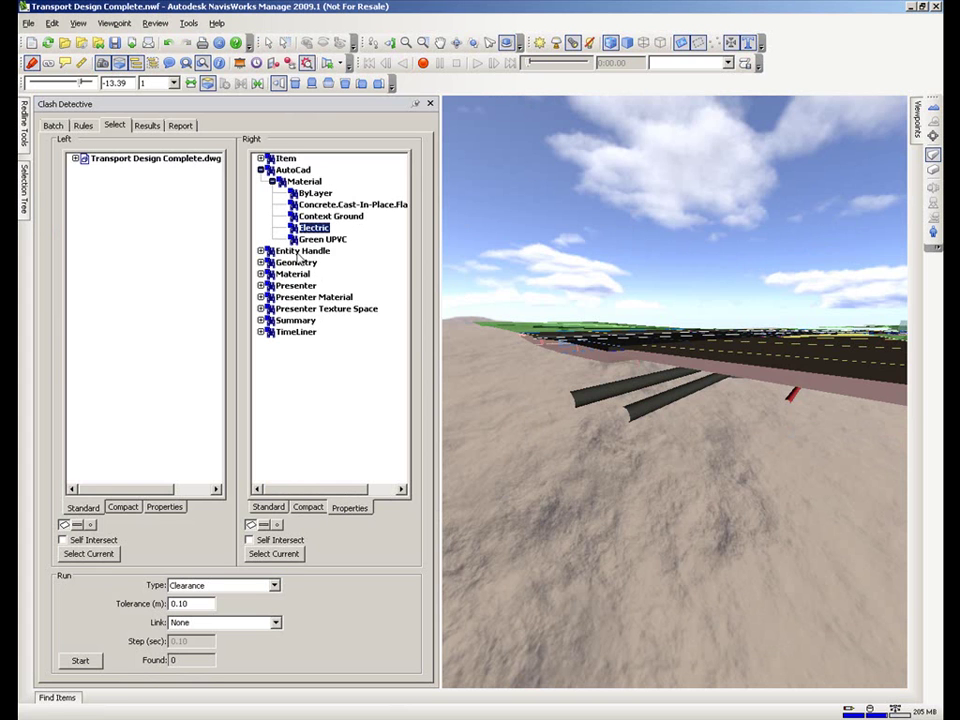
Step: Use the road formation surface exposed by the cut as the left clash set and run a Clearance test with 0.10 m tolerance
{"action": "left_click", "coordinate": [268, 42]}
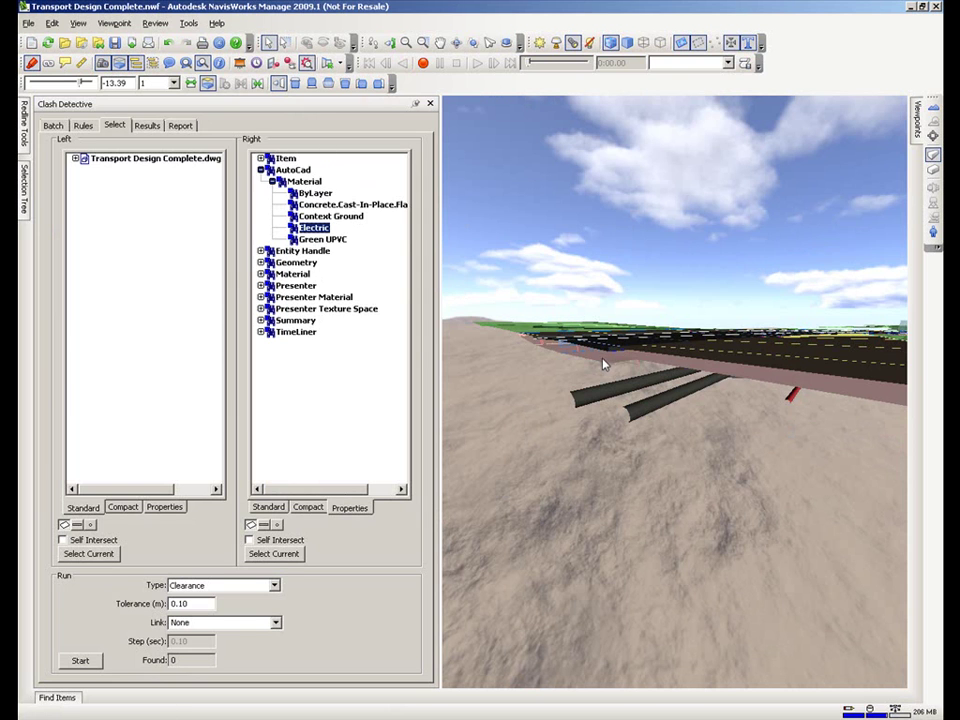
{"action": "left_click", "coordinate": [604, 364]}
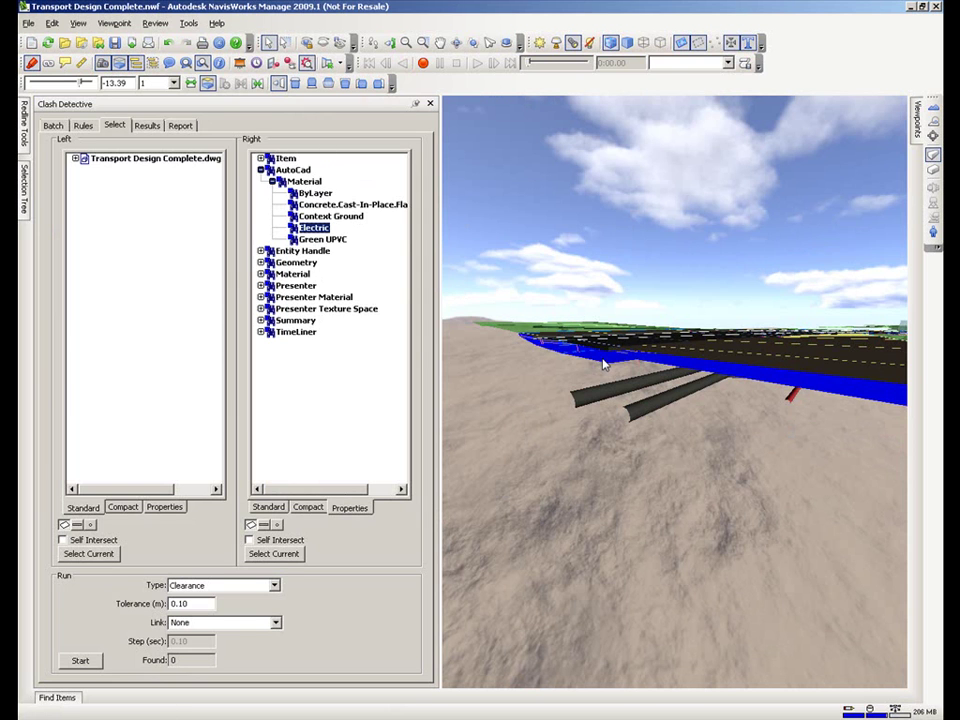
{"action": "left_click", "coordinate": [92, 554]}
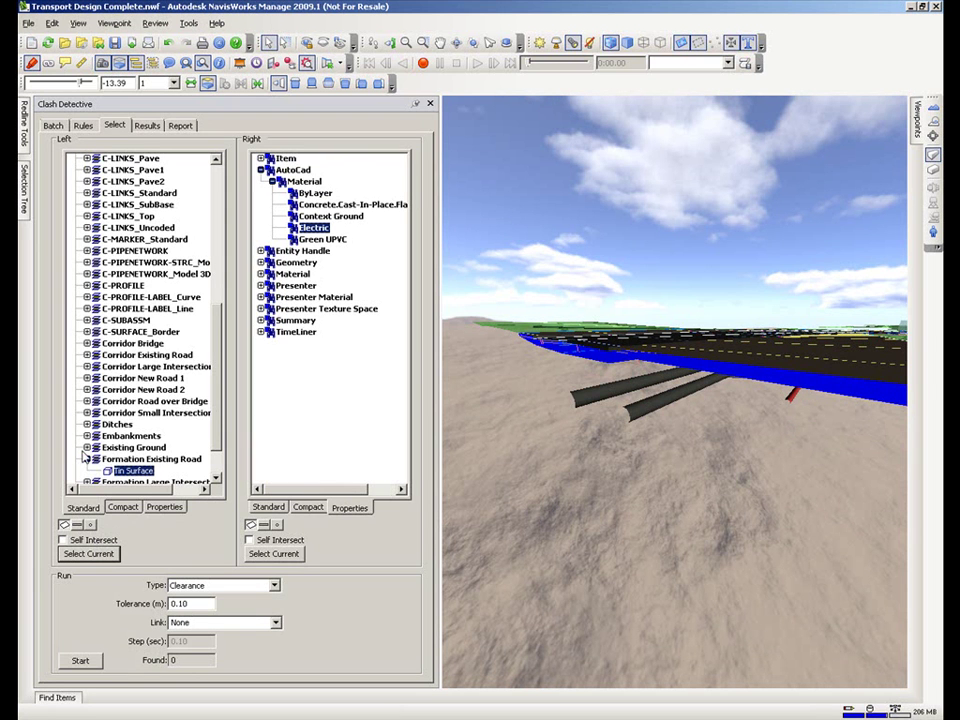
{"action": "left_click", "coordinate": [194, 604]}
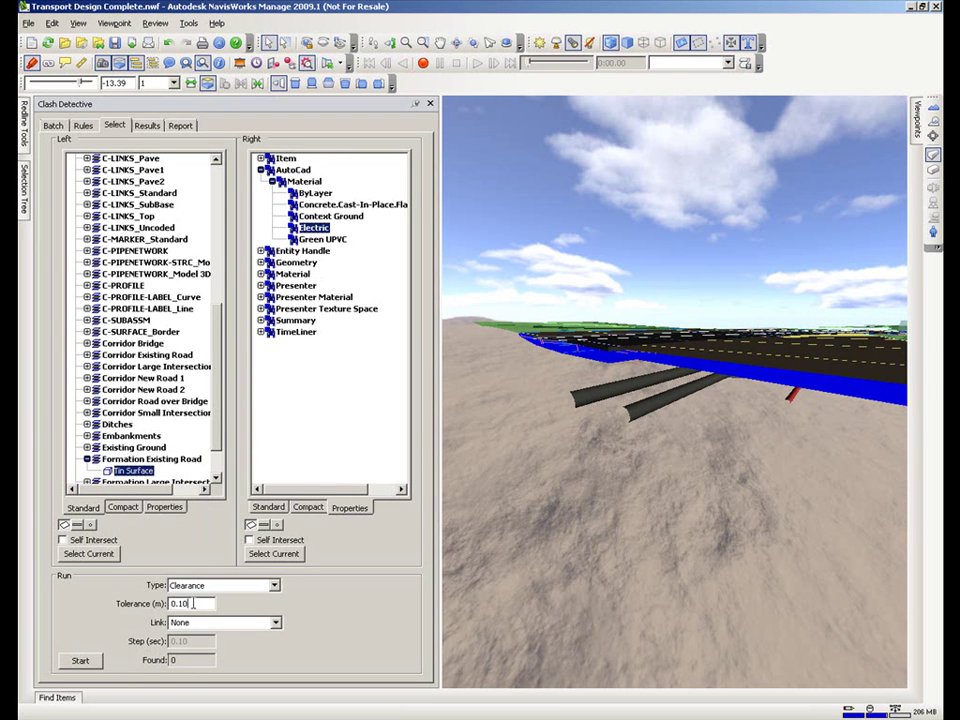
{"action": "left_click", "coordinate": [82, 662]}
Step: Open the clash results, select Clash2, turn off sectioning and examine the clashing pipe from above the road
{"action": "left_click", "coordinate": [146, 126]}
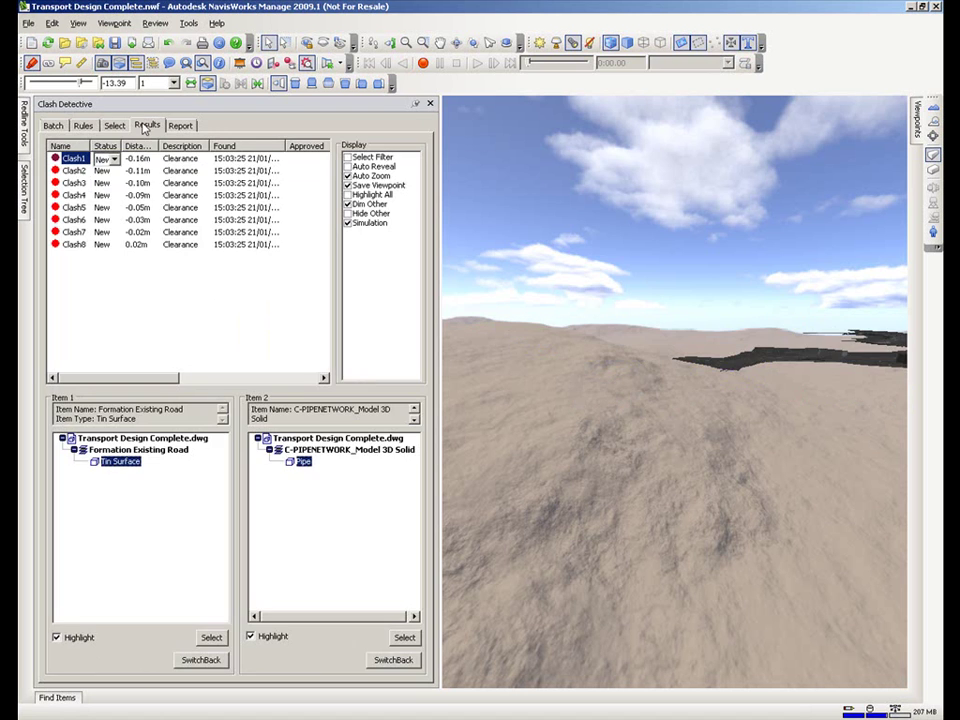
{"action": "left_click", "coordinate": [75, 170]}
{"action": "left_click", "coordinate": [208, 85]}
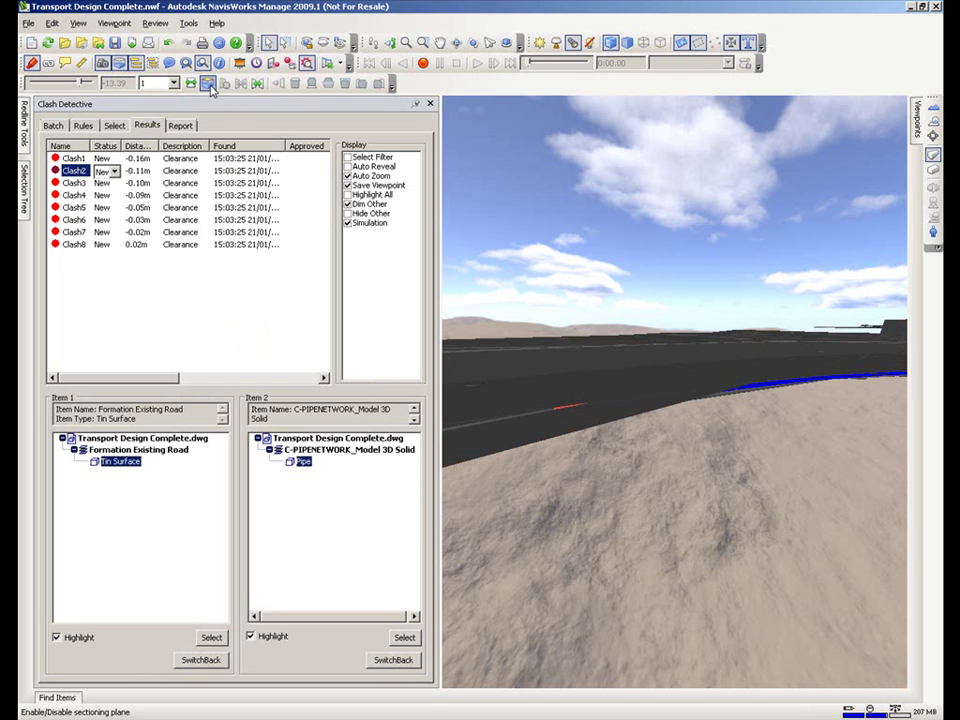
{"action": "left_click", "coordinate": [476, 46]}
{"action": "left_click_drag", "start_coordinate": [521, 204], "coordinate": [821, 223]}
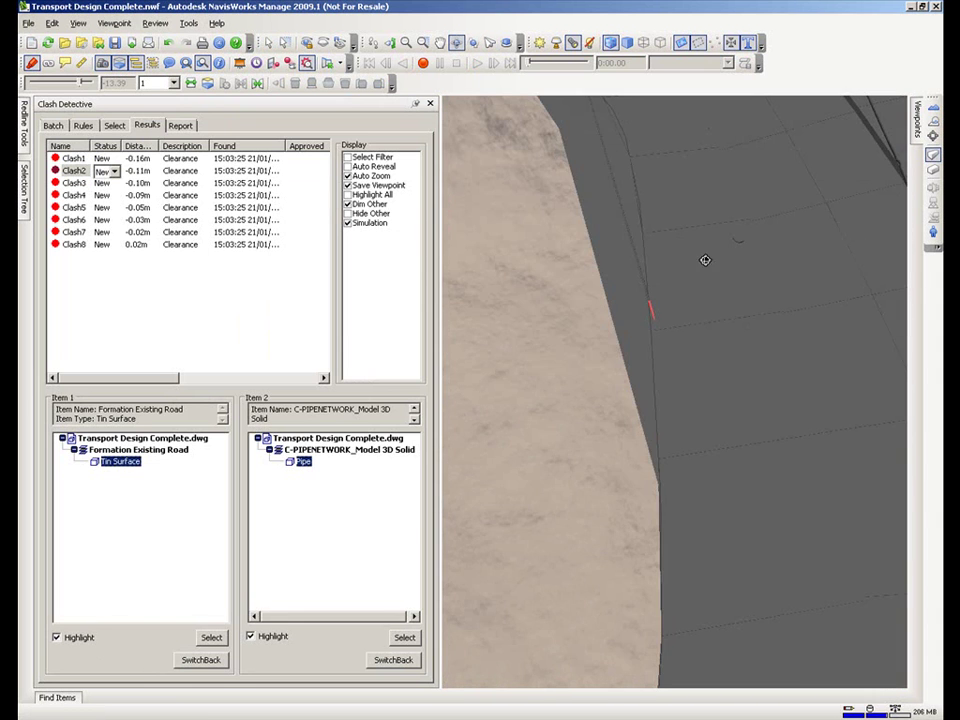
{"action": "left_click_drag", "start_coordinate": [703, 261], "coordinate": [745, 371]}
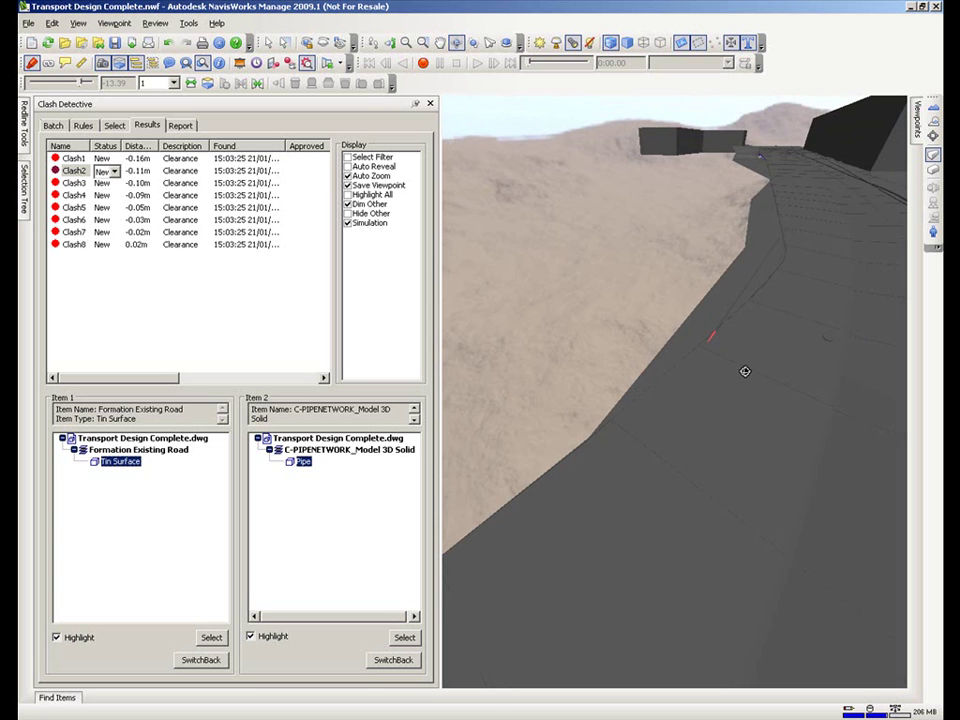
Step: Examine the Clash3 pipe location from another angle and display Clash4
{"action": "left_click", "coordinate": [74, 184]}
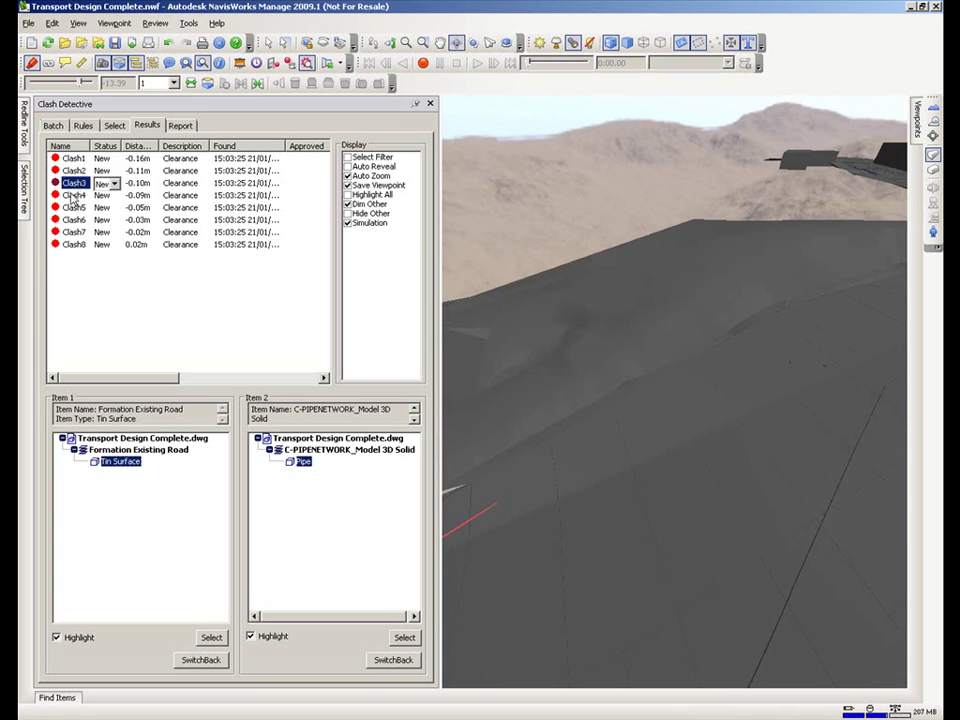
{"action": "left_click_drag", "start_coordinate": [507, 492], "coordinate": [815, 552]}
{"action": "left_click", "coordinate": [80, 195]}
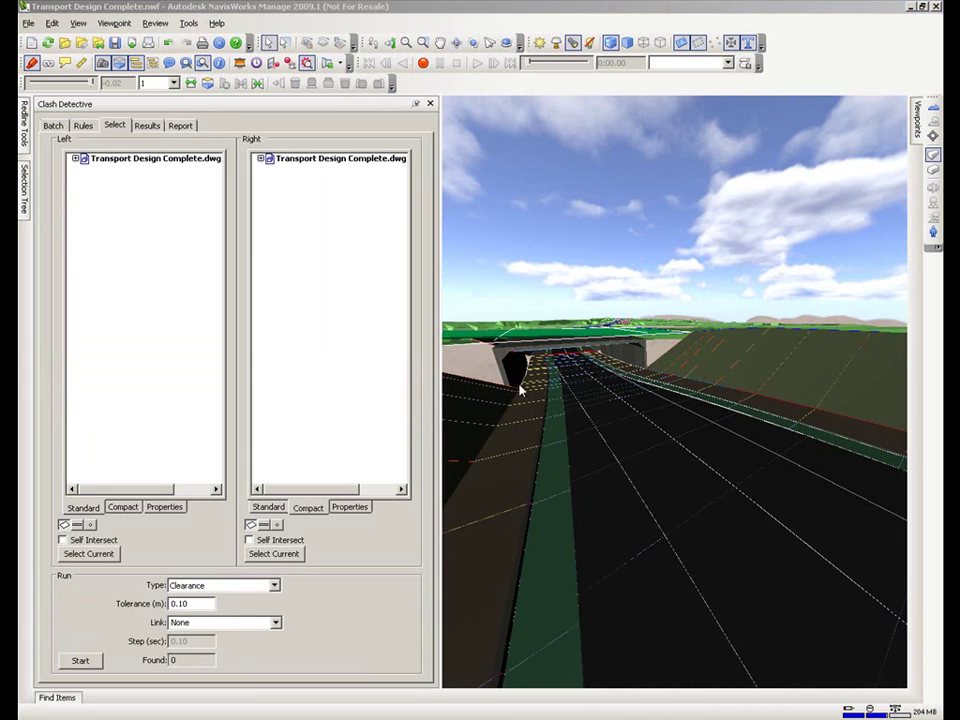
Step: Use the road corridor passing under the bridge as the left clash set and the bridge's 3D solid as the right set
{"action": "left_click", "coordinate": [498, 453]}
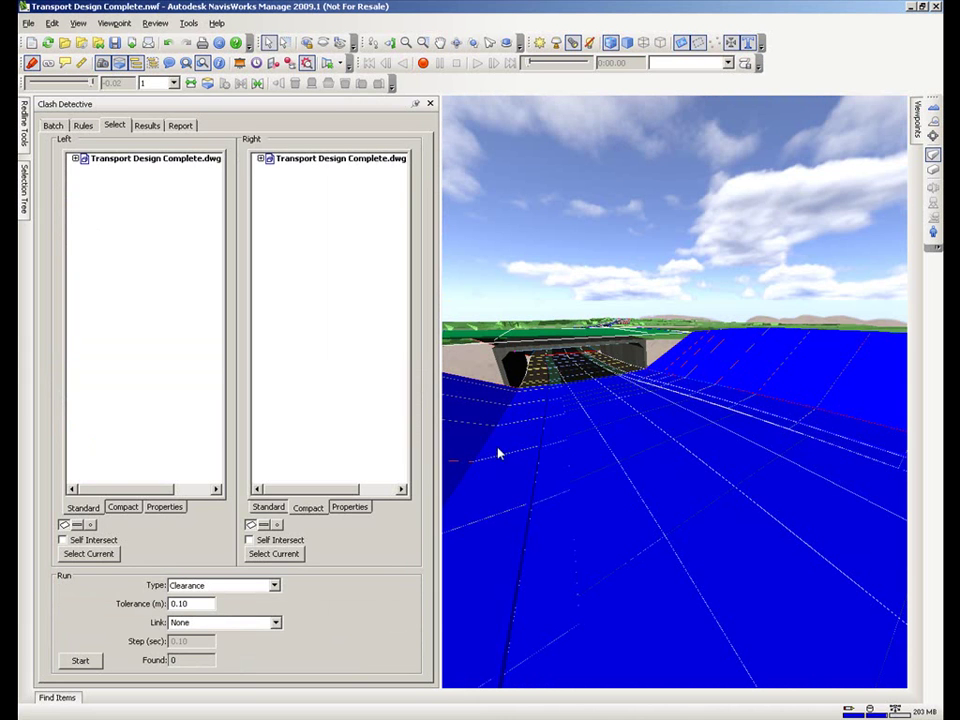
{"action": "left_click", "coordinate": [110, 554]}
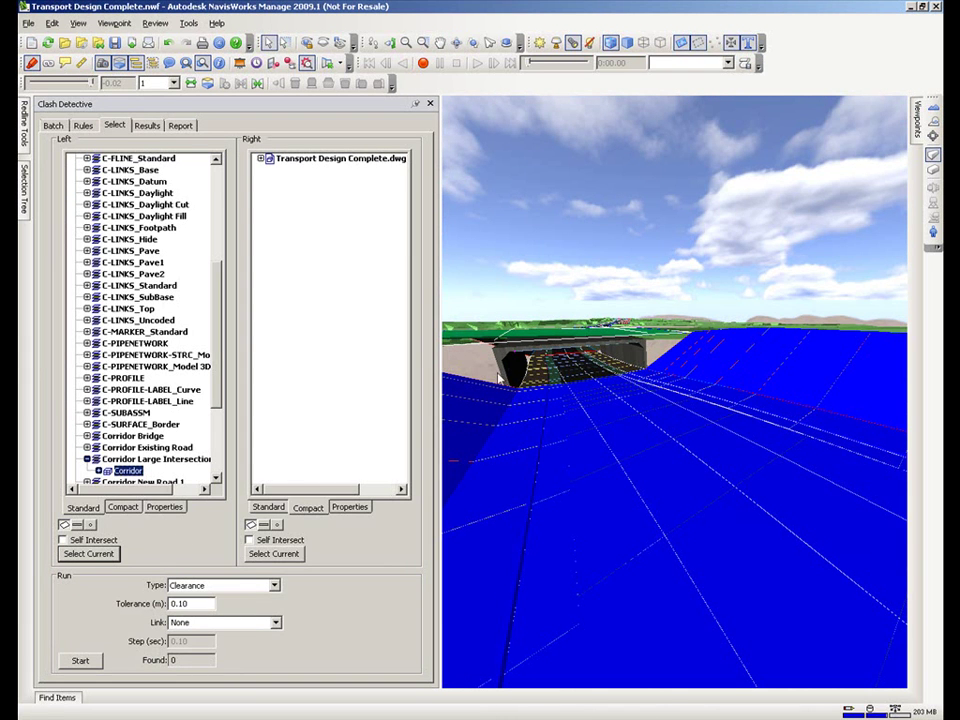
{"action": "left_click", "coordinate": [504, 378]}
{"action": "left_click", "coordinate": [292, 554]}
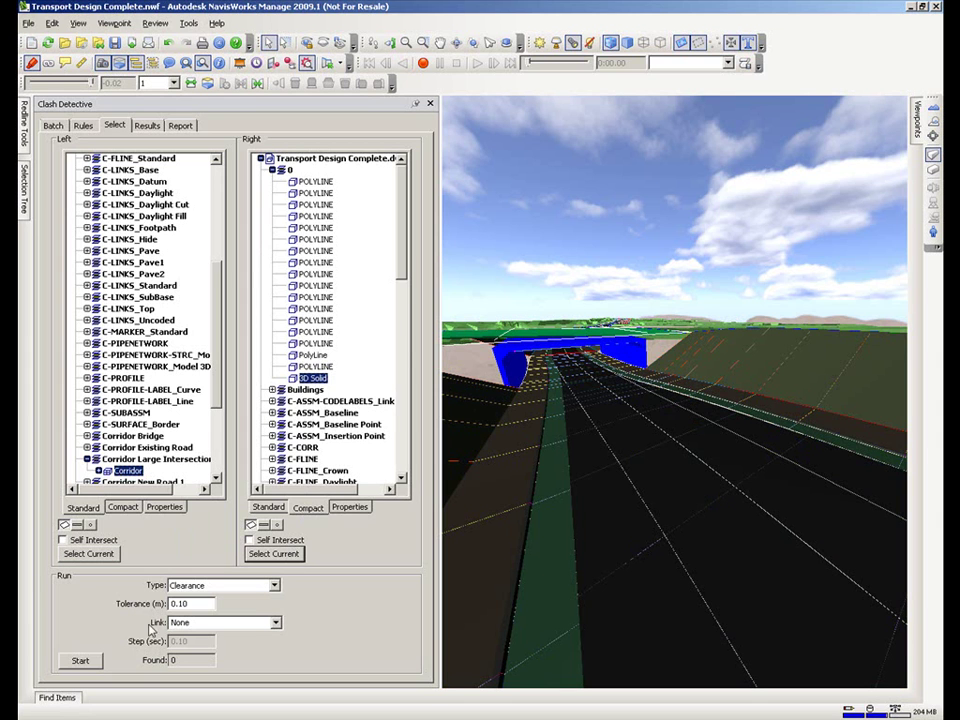
Step: Run the Clearance test with a 5.00 m tolerance and clear the model selection
{"action": "left_click_drag", "start_coordinate": [193, 604], "coordinate": [168, 606]}
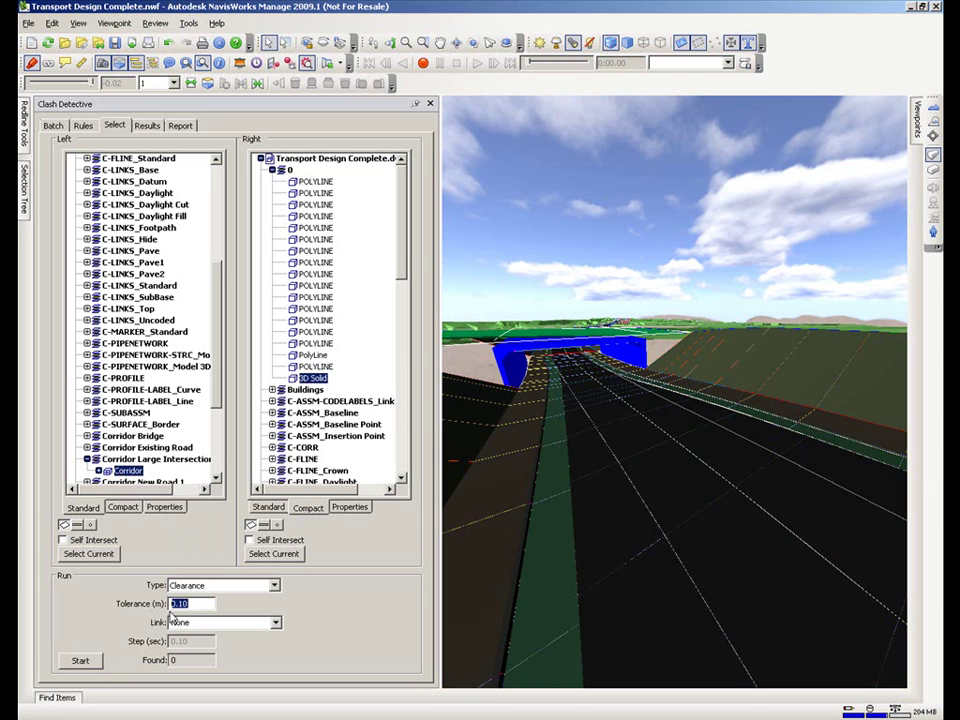
{"action": "type", "text": "5"}
{"action": "left_click", "coordinate": [81, 662]}
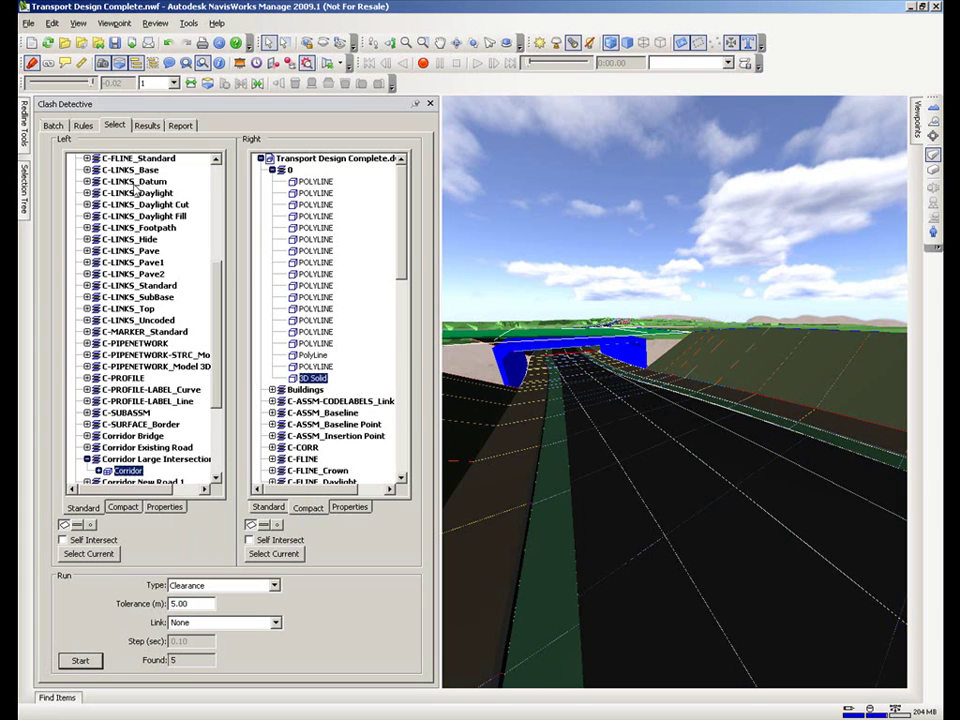
{"action": "left_click", "coordinate": [563, 281]}
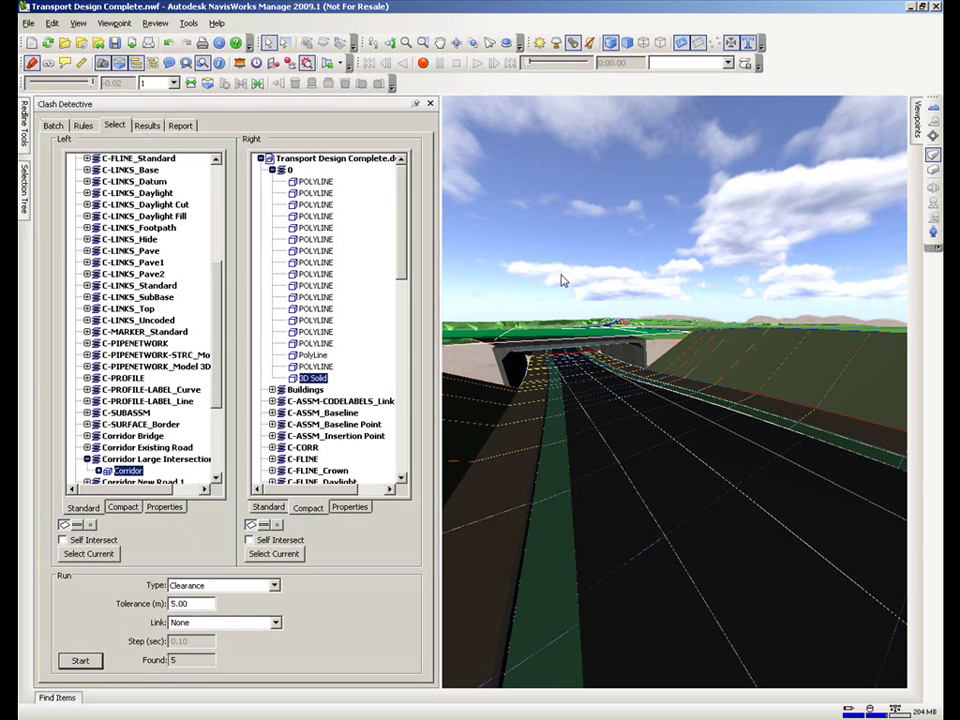
Step: Examine Clash1 around the bridge in the test results and set its status to Resolved
{"action": "left_click", "coordinate": [150, 126]}
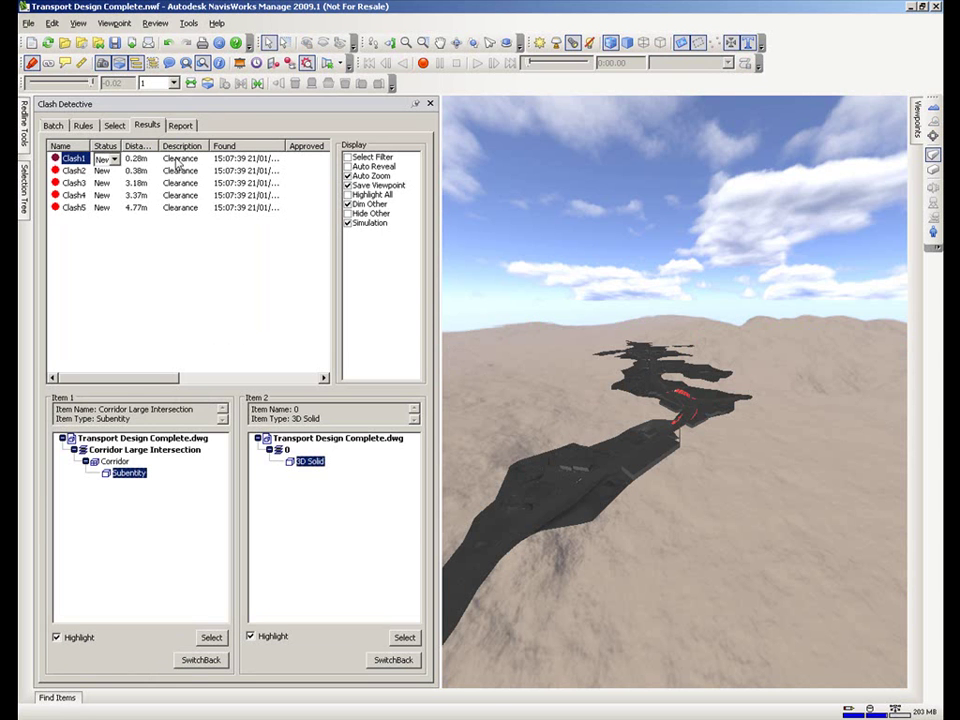
{"action": "left_click", "coordinate": [423, 42]}
{"action": "left_click_drag", "start_coordinate": [658, 372], "coordinate": [656, 402]}
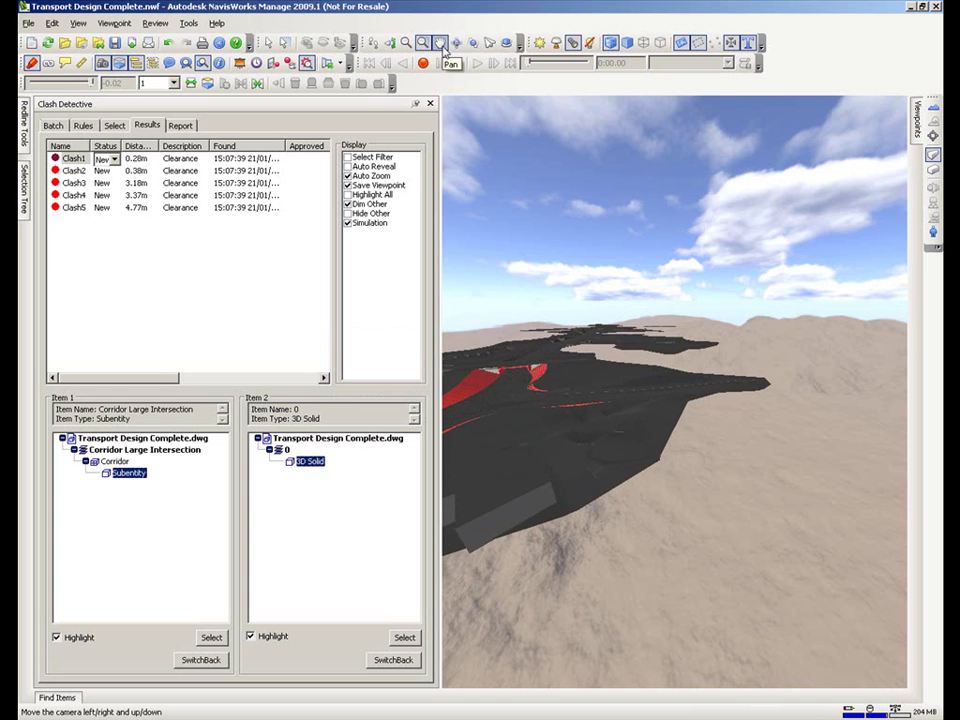
{"action": "left_click", "coordinate": [456, 44]}
{"action": "left_click_drag", "start_coordinate": [535, 230], "coordinate": [520, 214]}
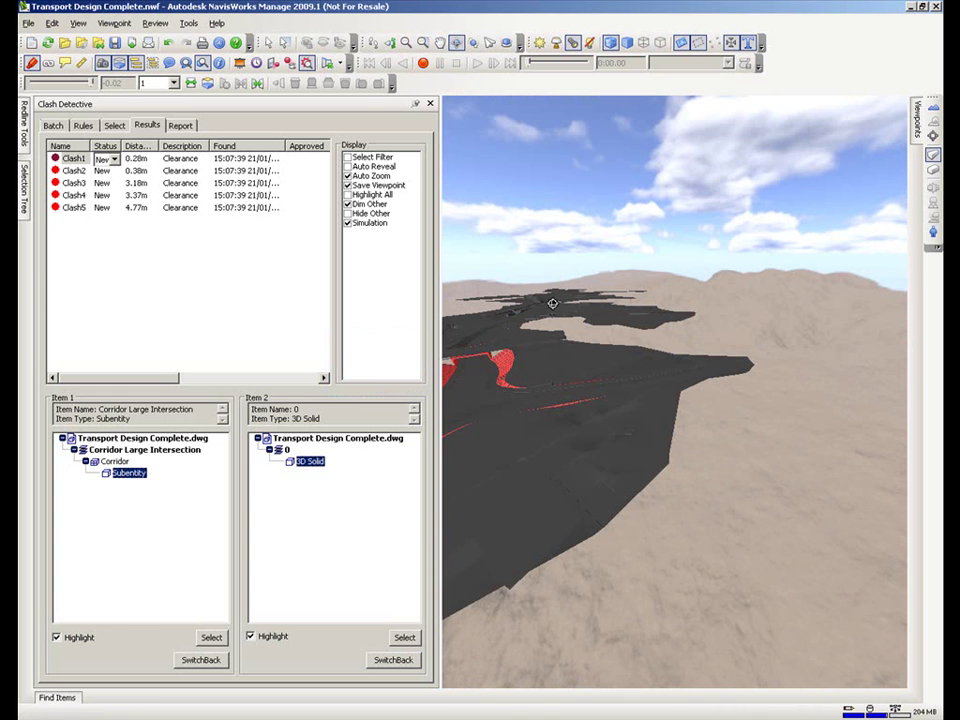
{"action": "left_click_drag", "start_coordinate": [553, 304], "coordinate": [650, 297]}
{"action": "left_click", "coordinate": [445, 43]}
{"action": "left_click_drag", "start_coordinate": [484, 254], "coordinate": [596, 304]}
{"action": "scroll", "coordinate": [668, 371], "scroll_direction": "up", "scroll_amount": 5}
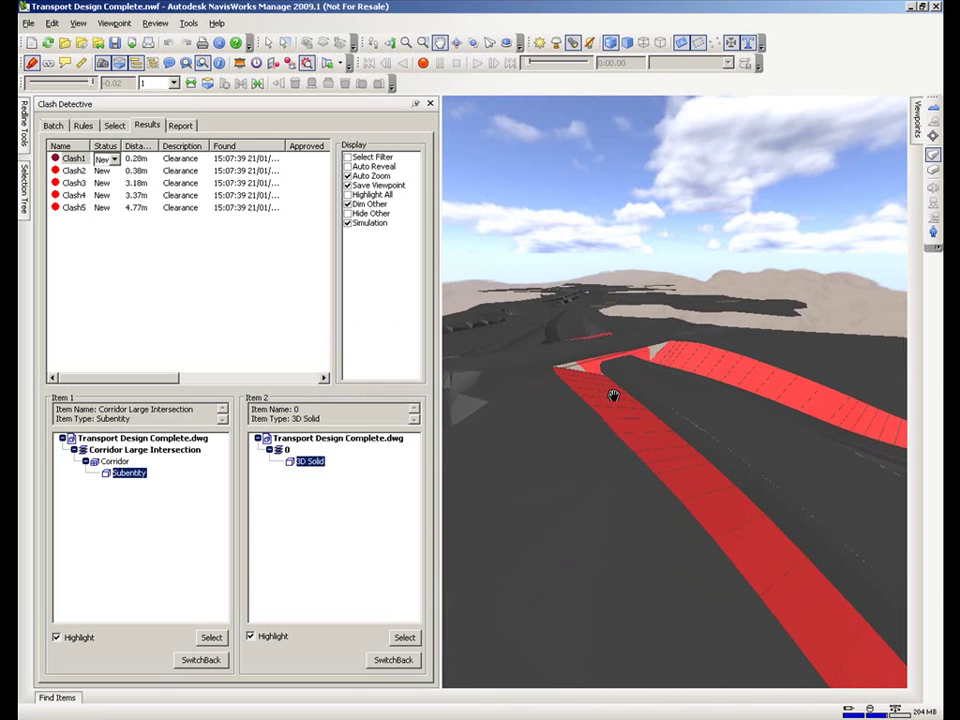
{"action": "left_click", "coordinate": [115, 159]}
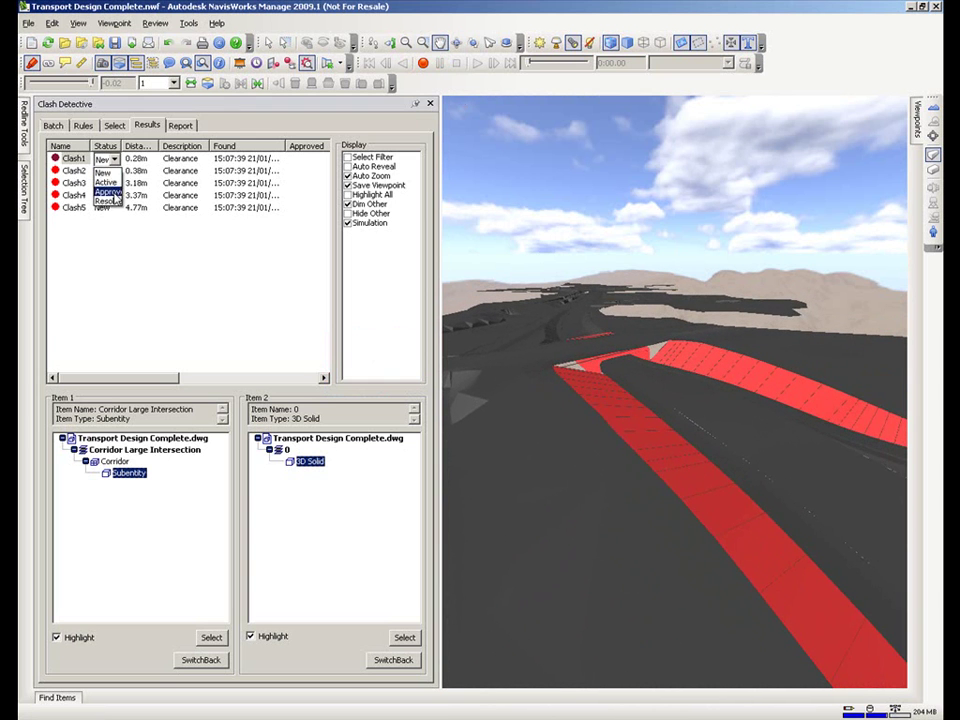
{"action": "left_click", "coordinate": [108, 202]}
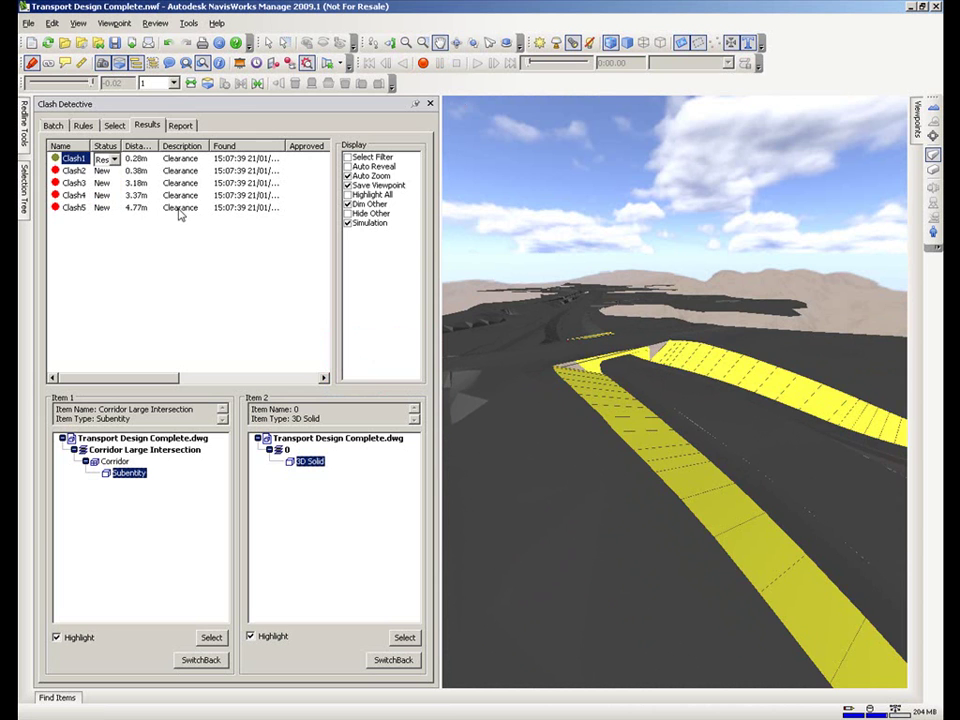
Step: Inspect Clash2 near the bridge and set its status to Resolved
{"action": "left_click", "coordinate": [70, 171]}
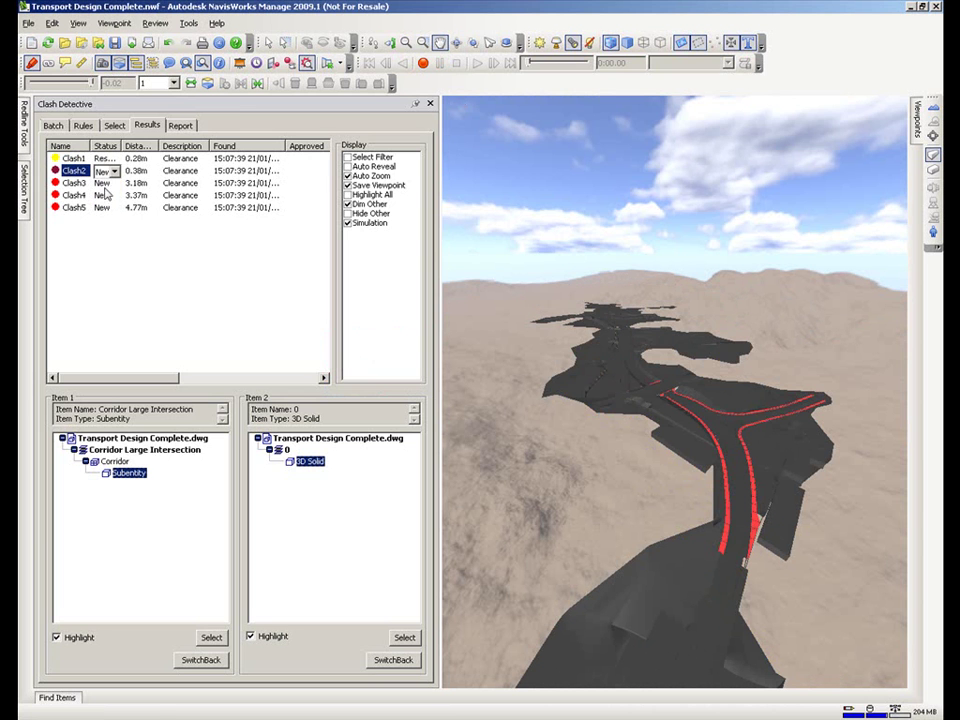
{"action": "left_click", "coordinate": [422, 42]}
{"action": "left_click_drag", "start_coordinate": [664, 382], "coordinate": [690, 405]}
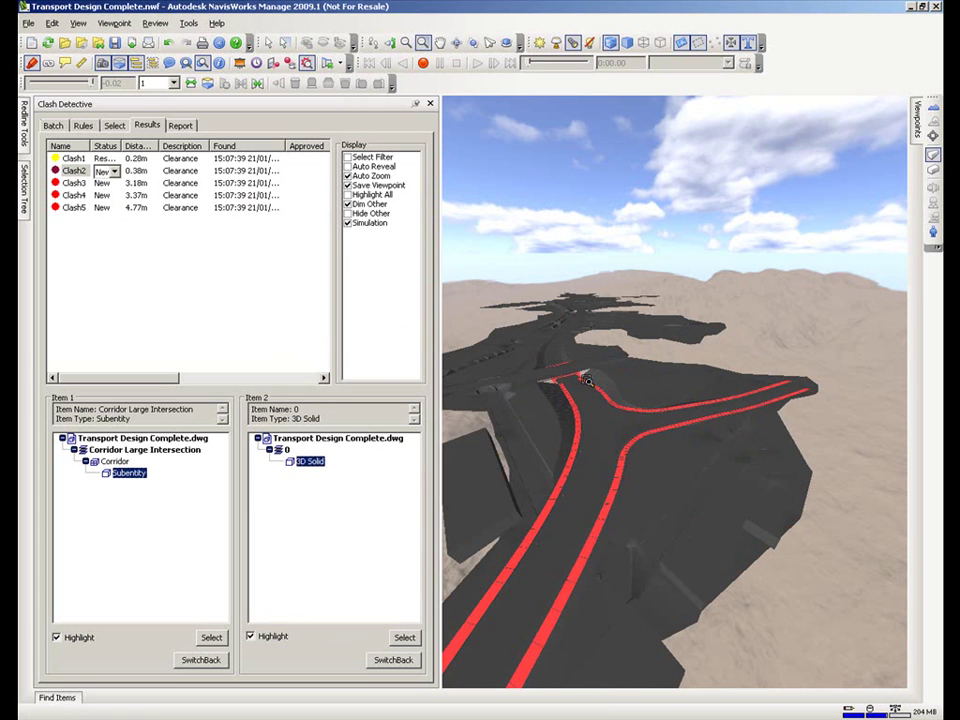
{"action": "left_click", "coordinate": [113, 172]}
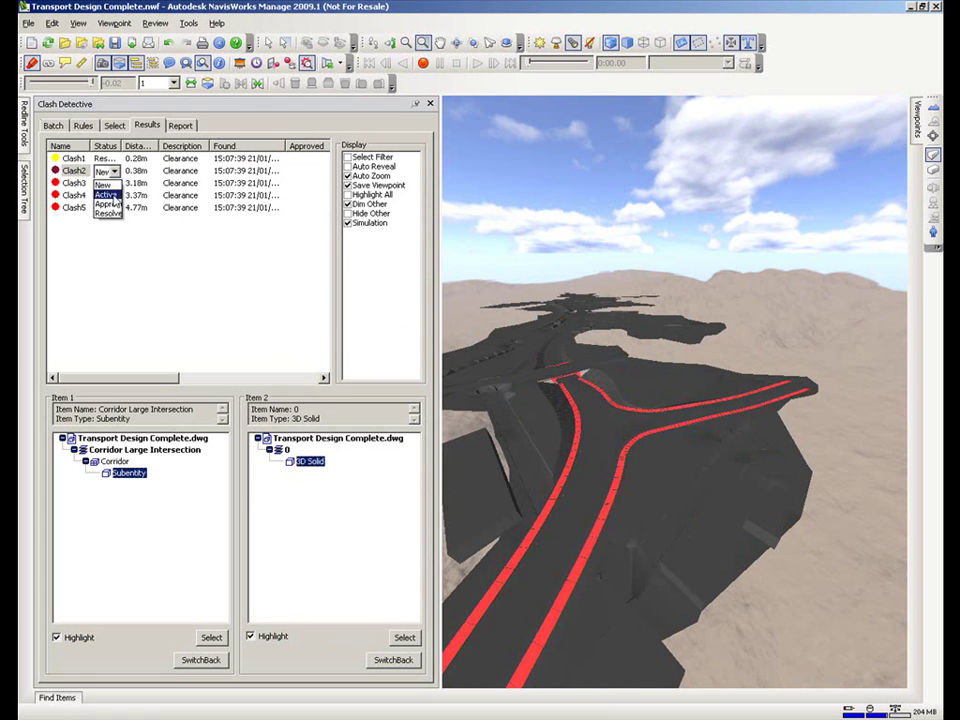
{"action": "left_click", "coordinate": [110, 215]}
Step: Review Clash3, Clash4 and Clash5, and examine the Clash5 carriageway beneath the bridge up close
{"action": "left_click", "coordinate": [84, 185]}
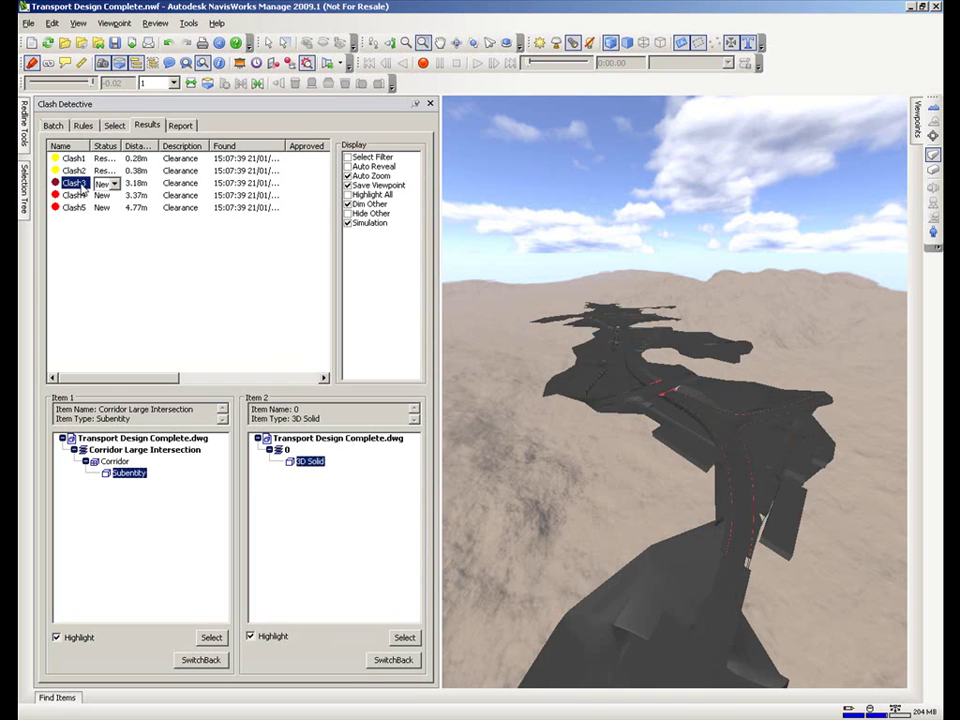
{"action": "left_click", "coordinate": [76, 195]}
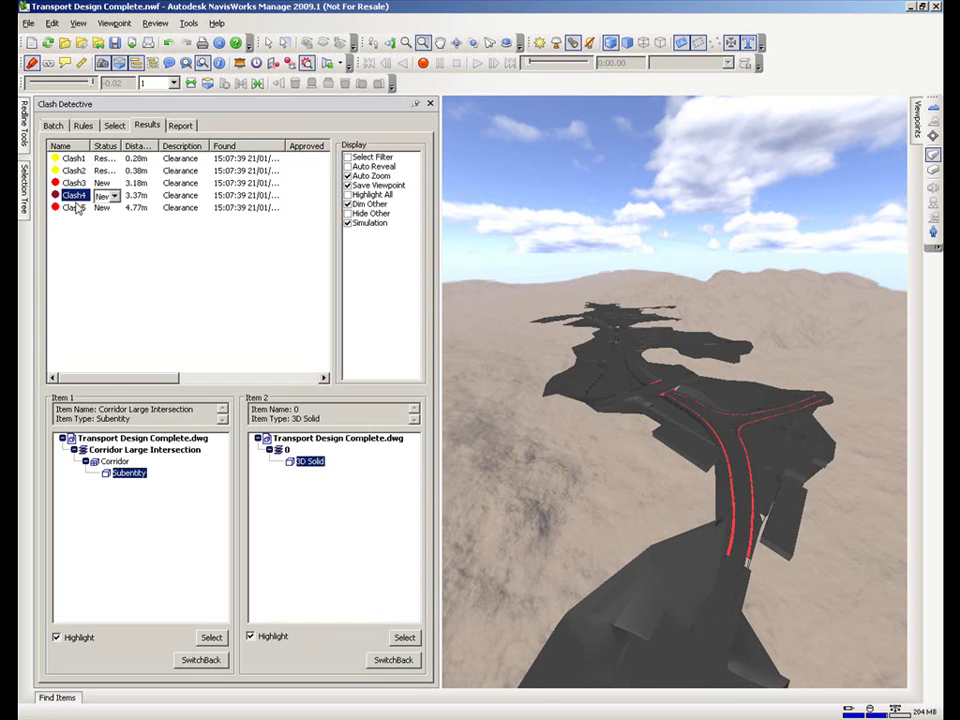
{"action": "left_click", "coordinate": [75, 207]}
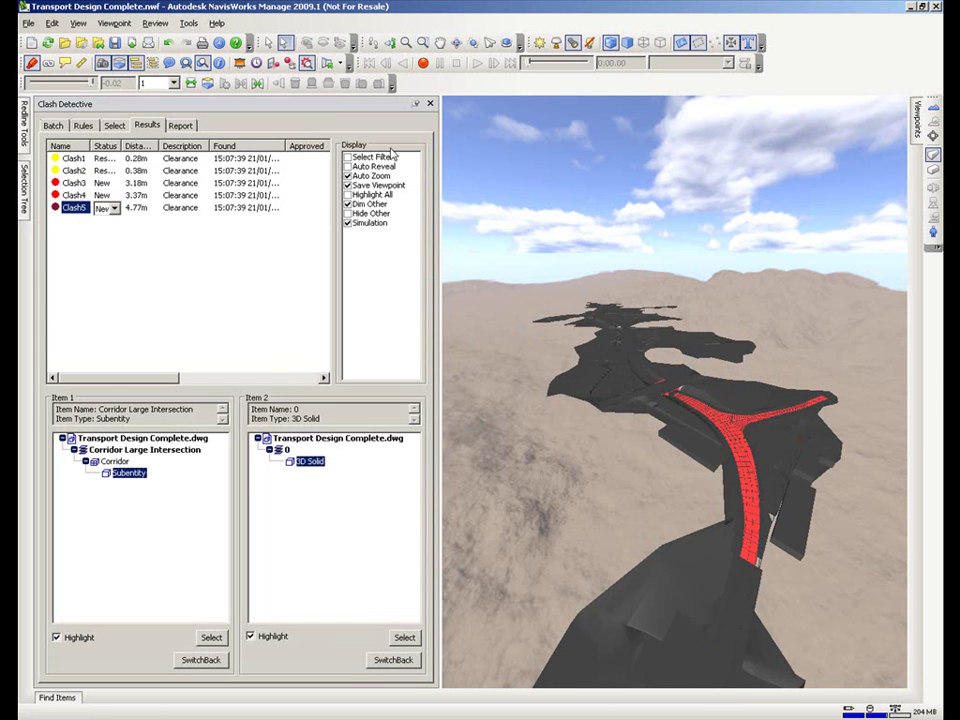
{"action": "left_click", "coordinate": [666, 387]}
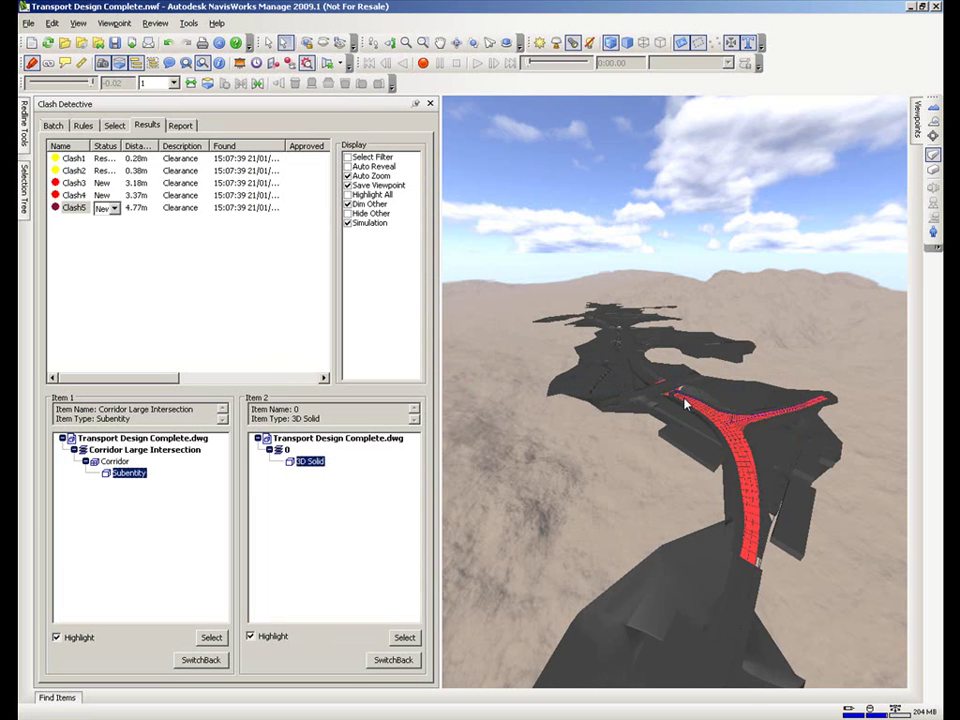
{"action": "left_click", "coordinate": [407, 44]}
{"action": "left_click_drag", "start_coordinate": [682, 450], "coordinate": [651, 118]}
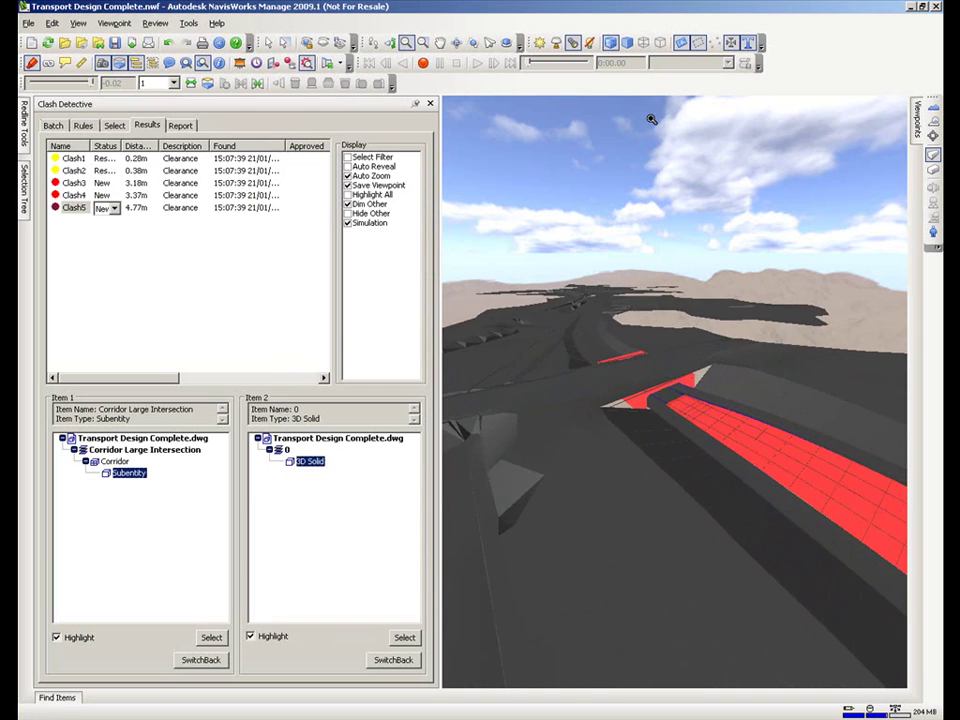
{"action": "left_click_drag", "start_coordinate": [682, 396], "coordinate": [656, 140]}
{"action": "left_click_drag", "start_coordinate": [668, 430], "coordinate": [654, 321]}
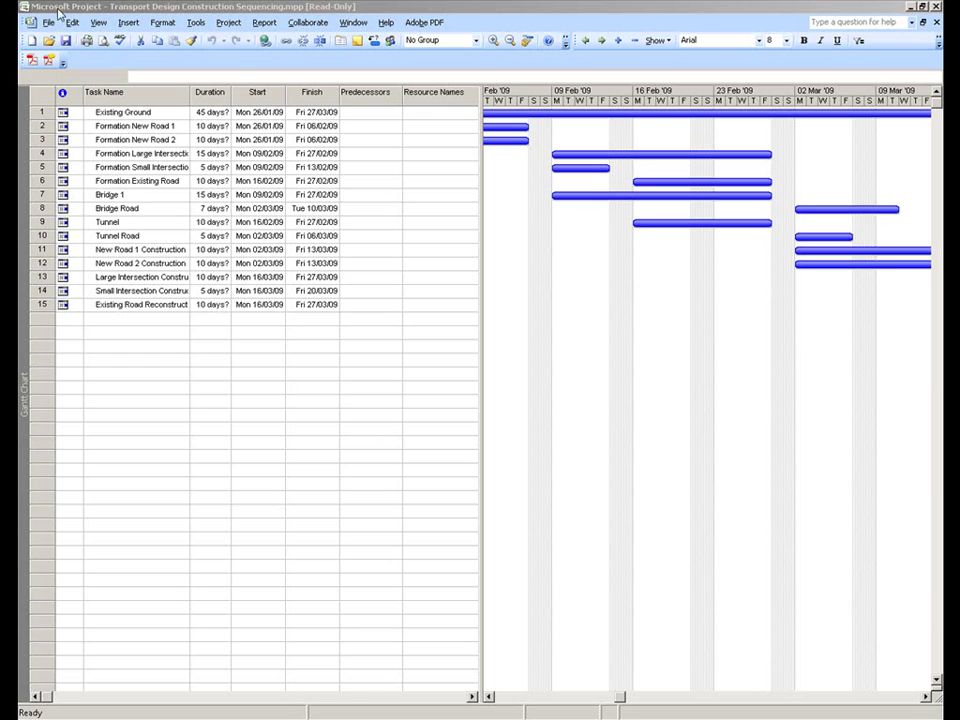
Step: Switch to the construction sequencing schedule in Microsoft Project and look through the ground, formation, new road and large intersection tasks
{"action": "left_click", "coordinate": [157, 116]}
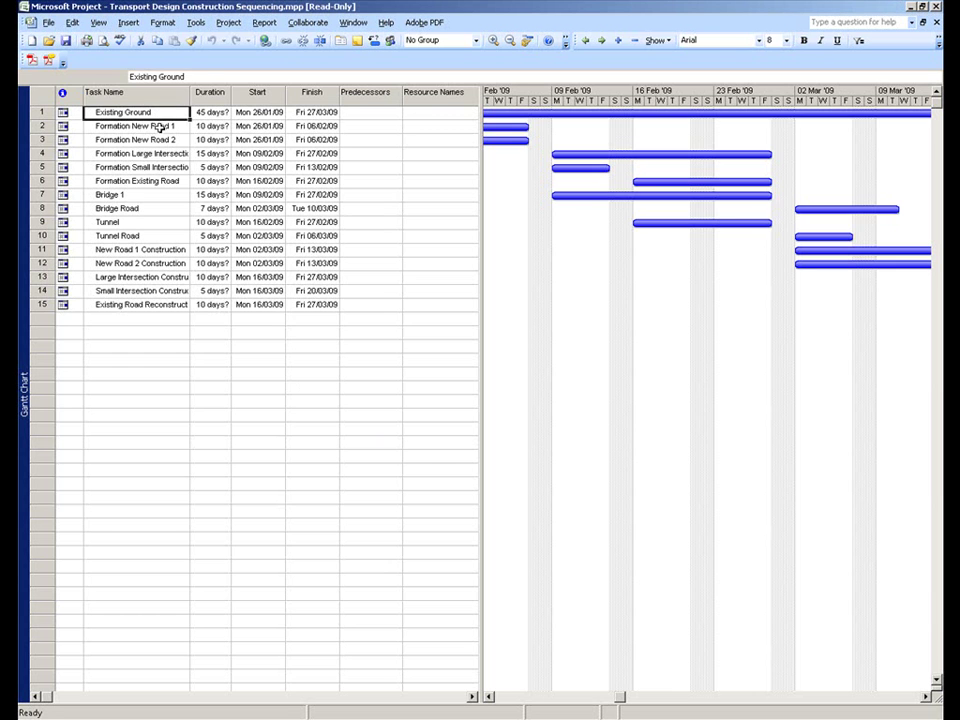
{"action": "left_click", "coordinate": [160, 127]}
{"action": "left_click", "coordinate": [160, 140]}
{"action": "left_click", "coordinate": [161, 154]}
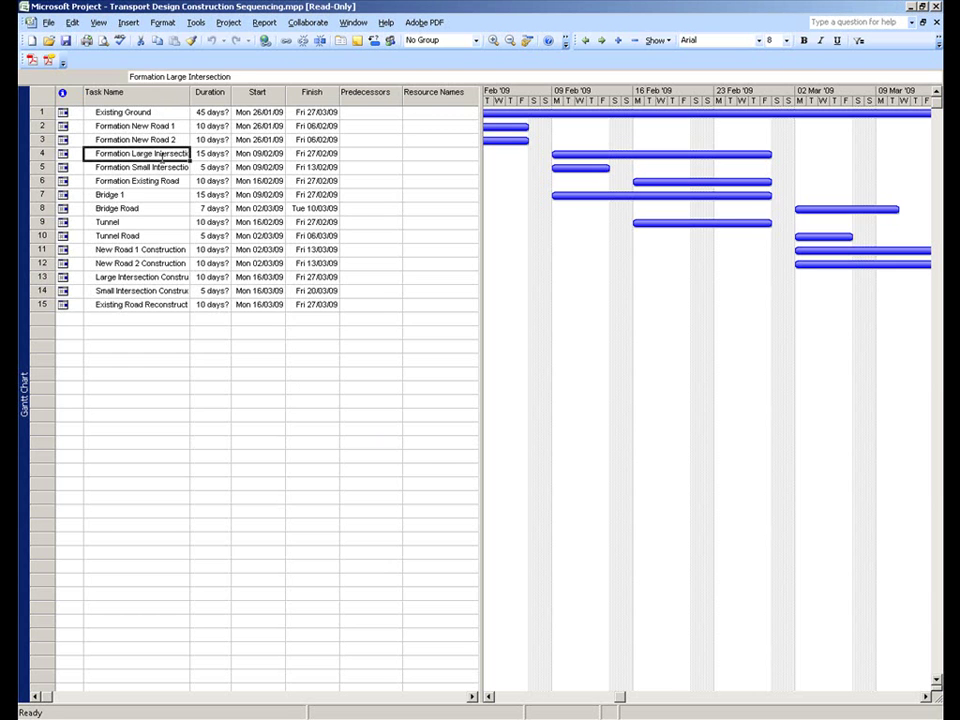
{"action": "left_click", "coordinate": [165, 168]}
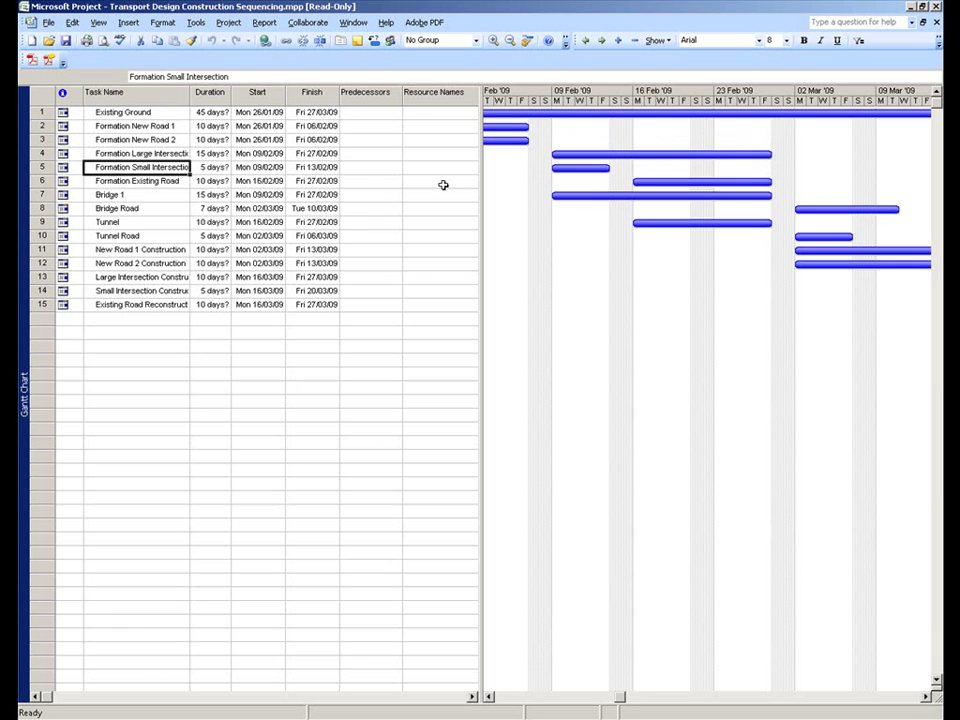
{"action": "left_click", "coordinate": [158, 251]}
{"action": "left_click", "coordinate": [155, 264]}
{"action": "left_click", "coordinate": [153, 277]}
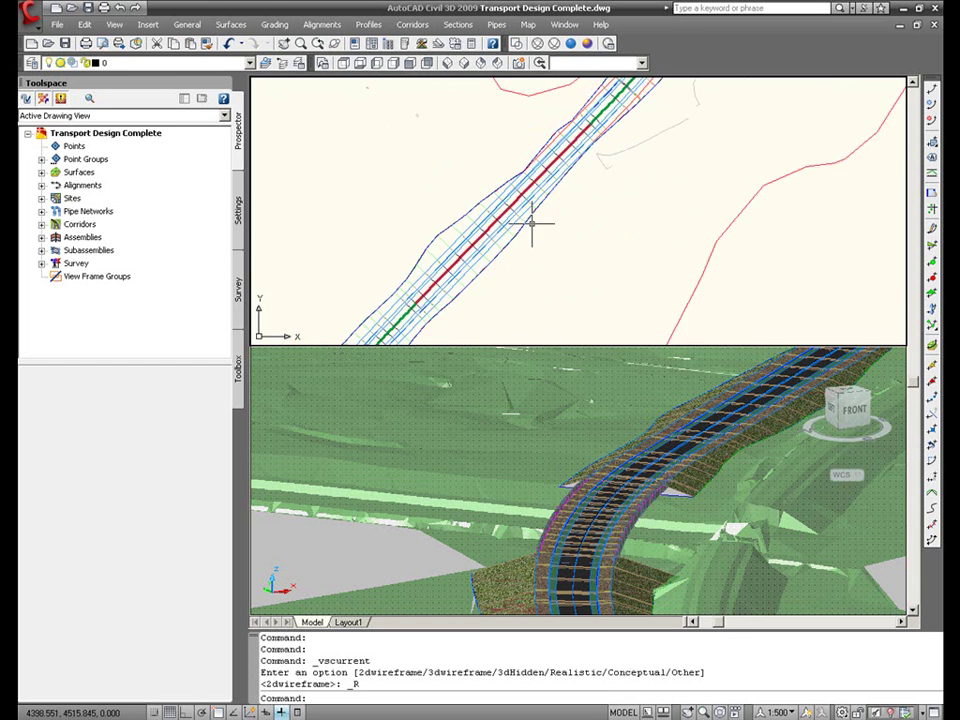
Step: Switch to AutoCAD Civil 3D and open the New Road 2 corridor's properties to view its surfaces
{"action": "scroll", "coordinate": [510, 237], "scroll_direction": "up", "scroll_amount": 2}
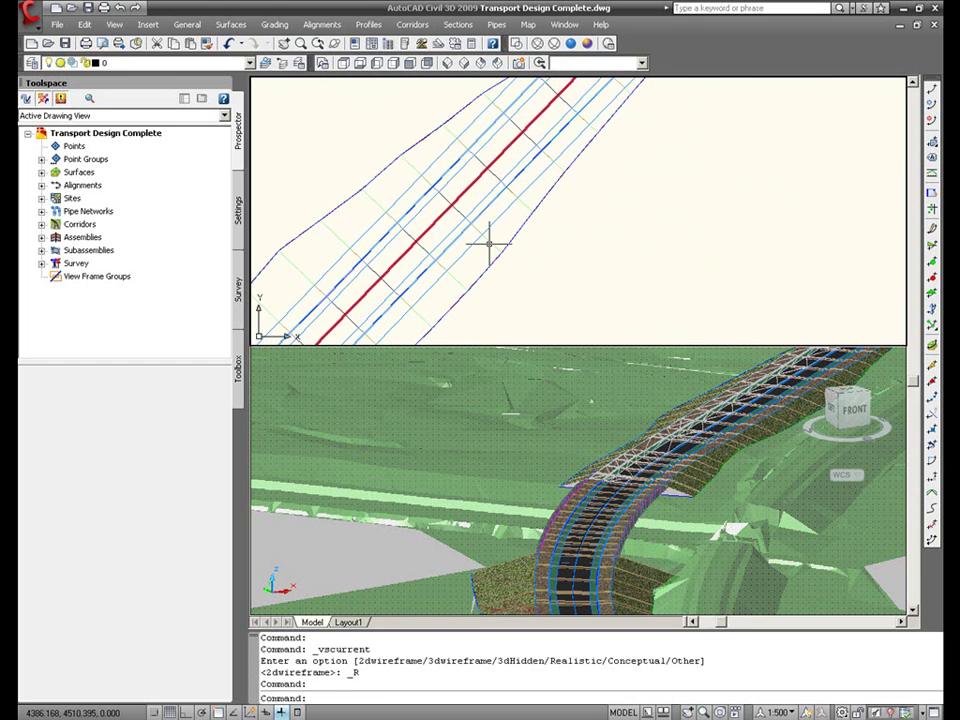
{"action": "scroll", "coordinate": [495, 242], "scroll_direction": "up", "scroll_amount": 2}
{"action": "left_click", "coordinate": [488, 243]}
{"action": "right_click", "coordinate": [488, 243]}
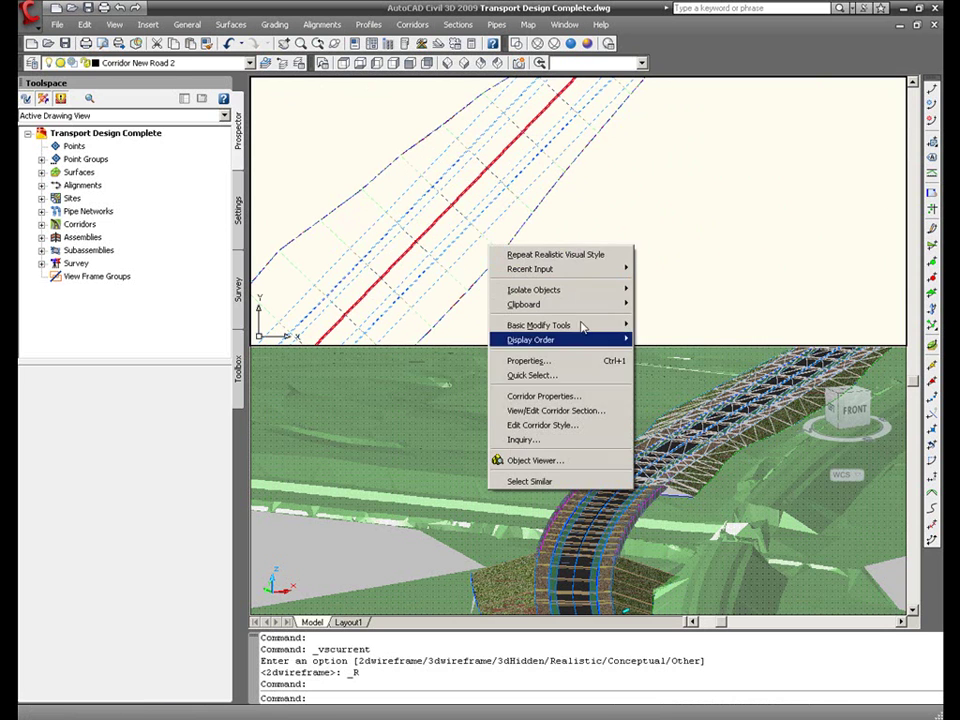
{"action": "left_click", "coordinate": [560, 395]}
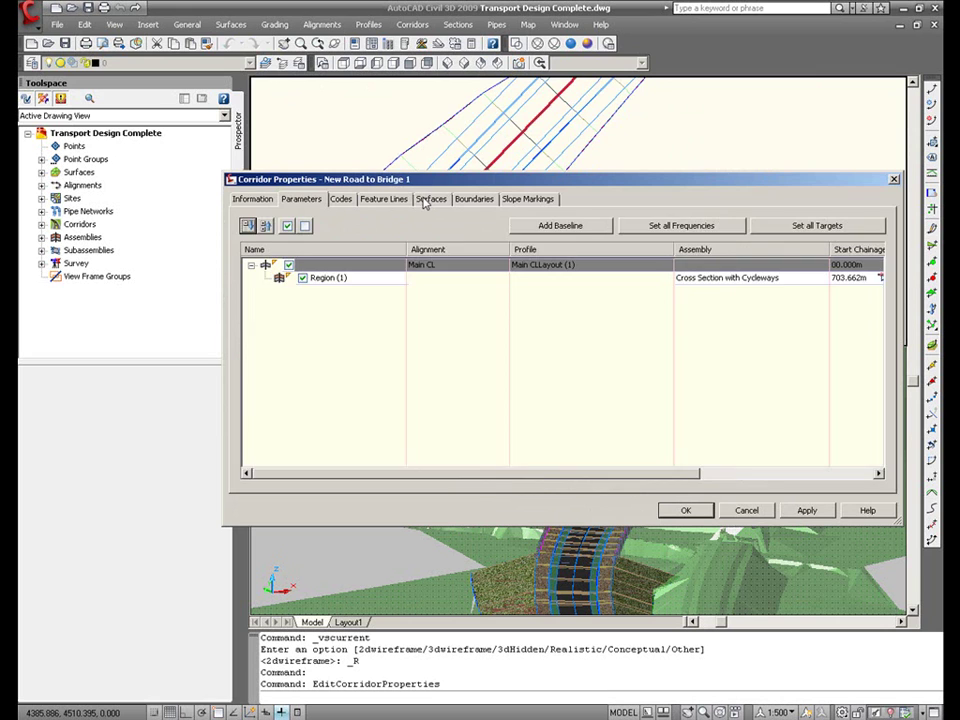
{"action": "left_click", "coordinate": [428, 201]}
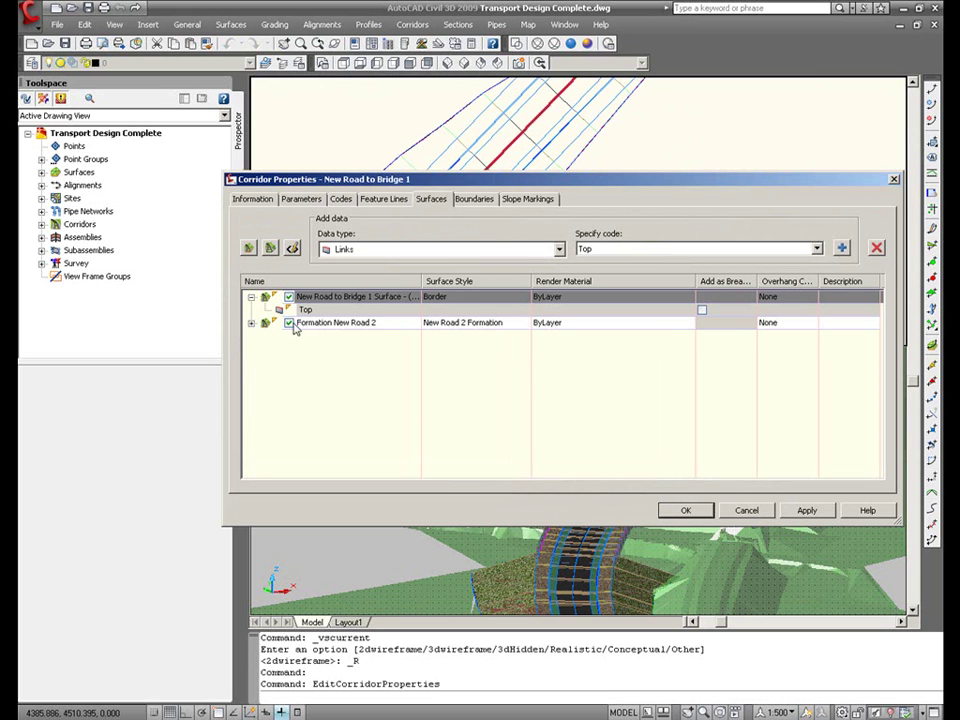
Step: Inspect the Formation New Road 2 surface's Datum link and its style's Model view component layers, leaving the style unchanged, and close the corridor properties
{"action": "left_click", "coordinate": [252, 323]}
{"action": "left_click", "coordinate": [325, 324]}
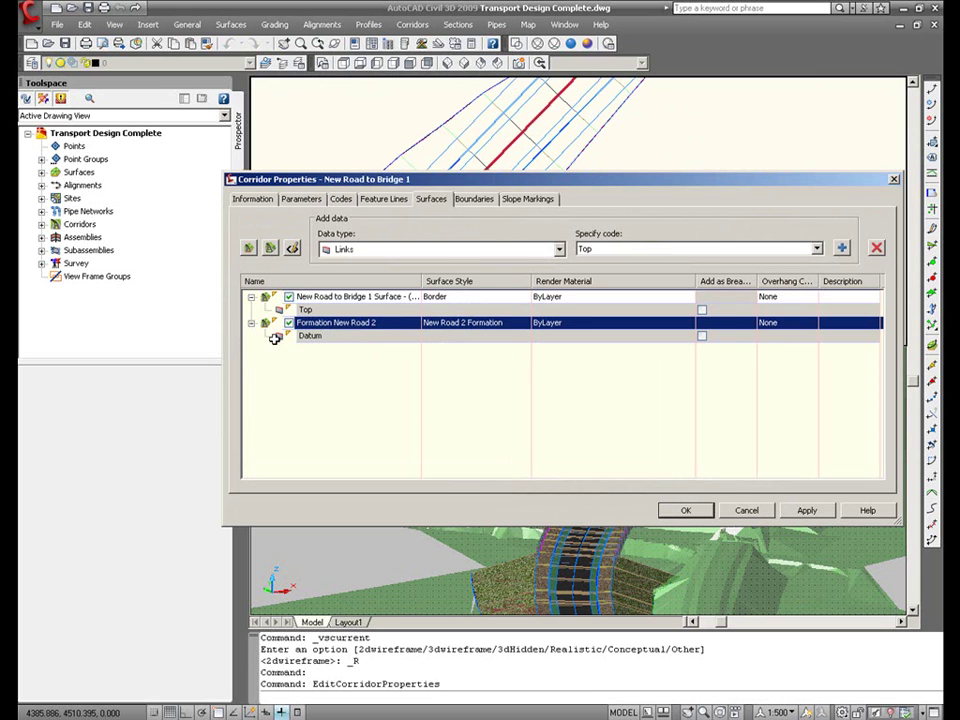
{"action": "left_click", "coordinate": [478, 322]}
{"action": "left_click", "coordinate": [607, 311]}
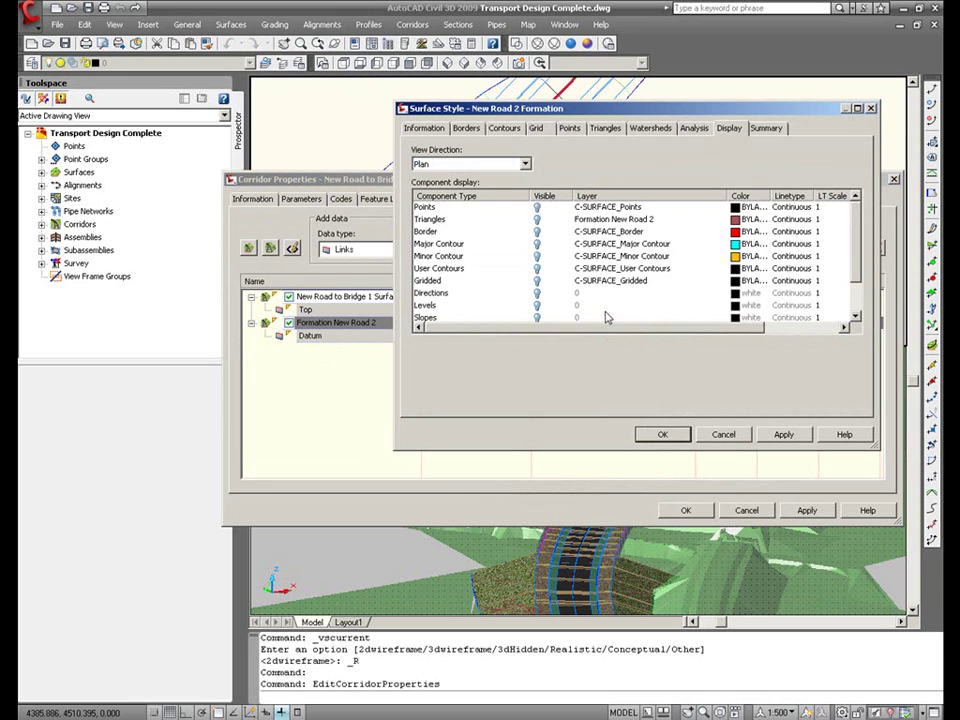
{"action": "left_click", "coordinate": [524, 163]}
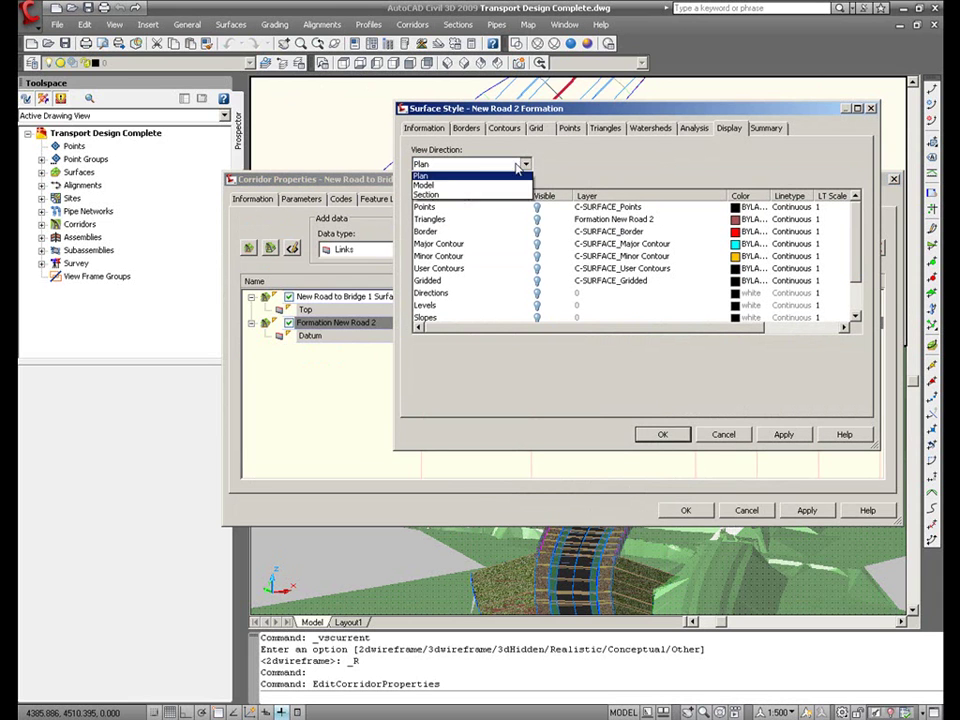
{"action": "left_click", "coordinate": [516, 186]}
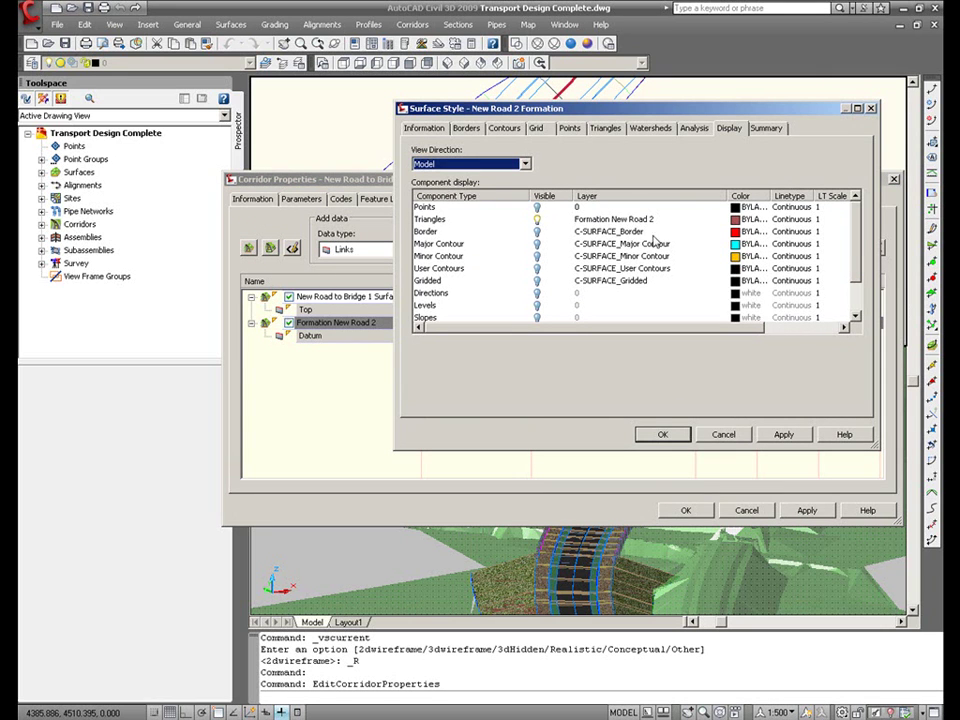
{"action": "left_click", "coordinate": [741, 436]}
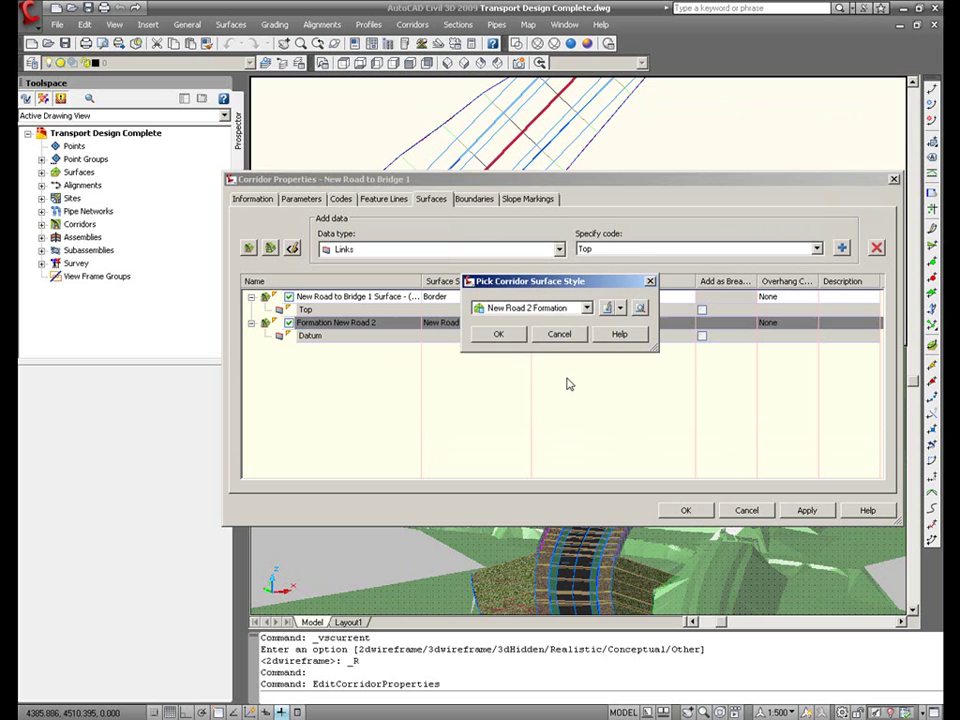
{"action": "left_click", "coordinate": [560, 333]}
{"action": "left_click", "coordinate": [683, 510]}
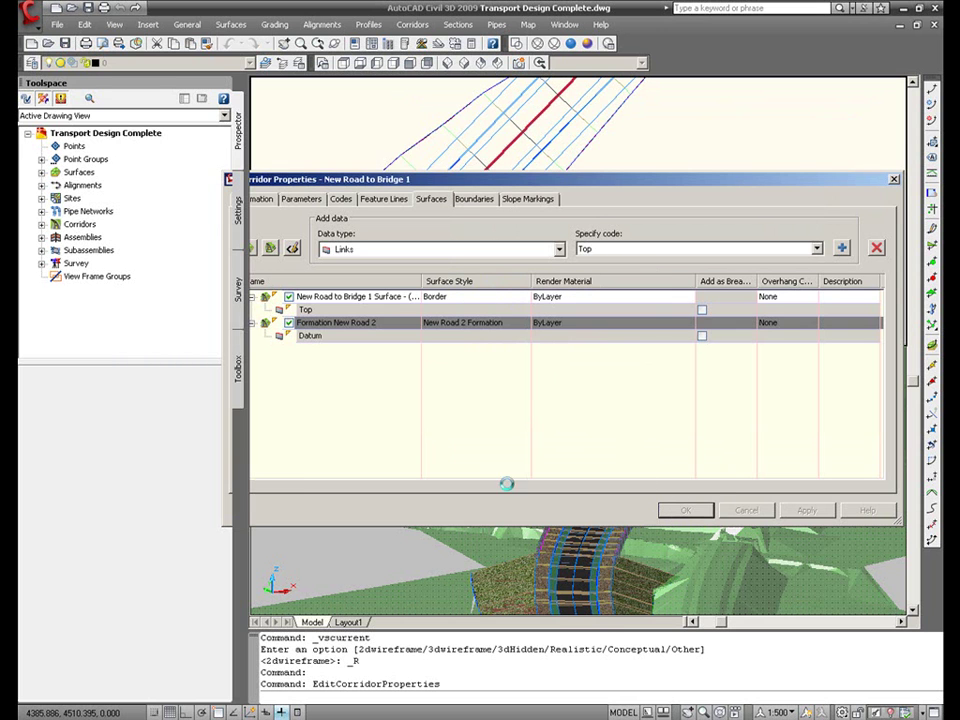
Step: Examine the road corridor in plan from New Road 2 past the bridge to the intersections and the road beyond
{"action": "scroll", "coordinate": [627, 195], "scroll_direction": "down", "scroll_amount": 2}
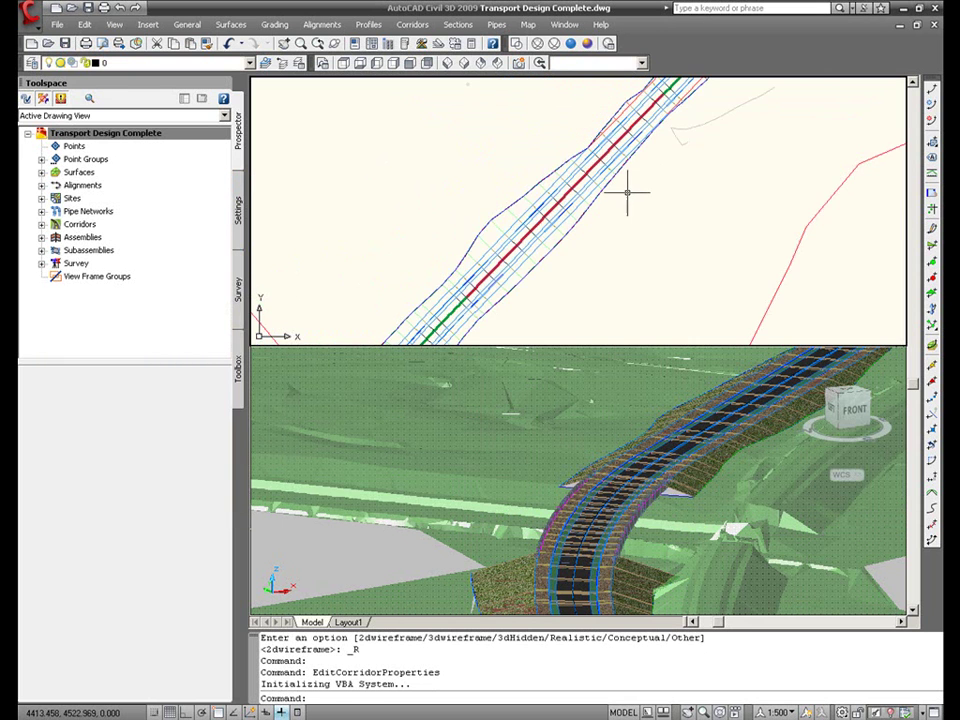
{"action": "middle_click_drag", "start_coordinate": [633, 180], "coordinate": [463, 296]}
{"action": "middle_click_drag", "start_coordinate": [538, 199], "coordinate": [448, 304]}
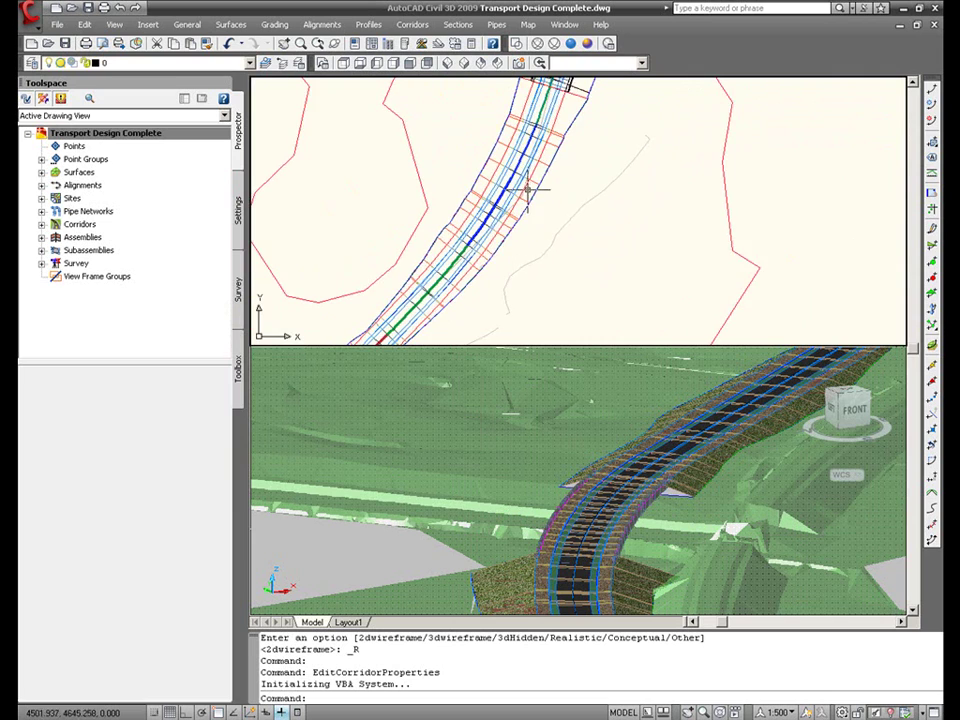
{"action": "middle_click_drag", "start_coordinate": [527, 189], "coordinate": [463, 323]}
{"action": "scroll", "coordinate": [490, 240], "scroll_direction": "up", "scroll_amount": 3}
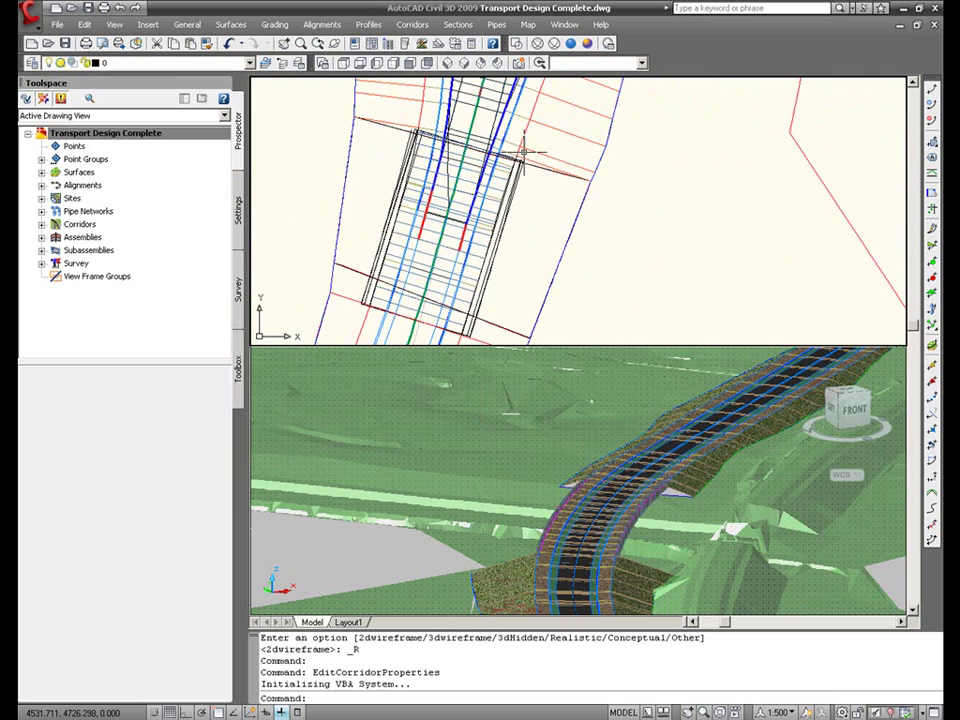
{"action": "scroll", "coordinate": [487, 220], "scroll_direction": "up", "scroll_amount": 1}
{"action": "scroll", "coordinate": [487, 220], "scroll_direction": "down", "scroll_amount": 5}
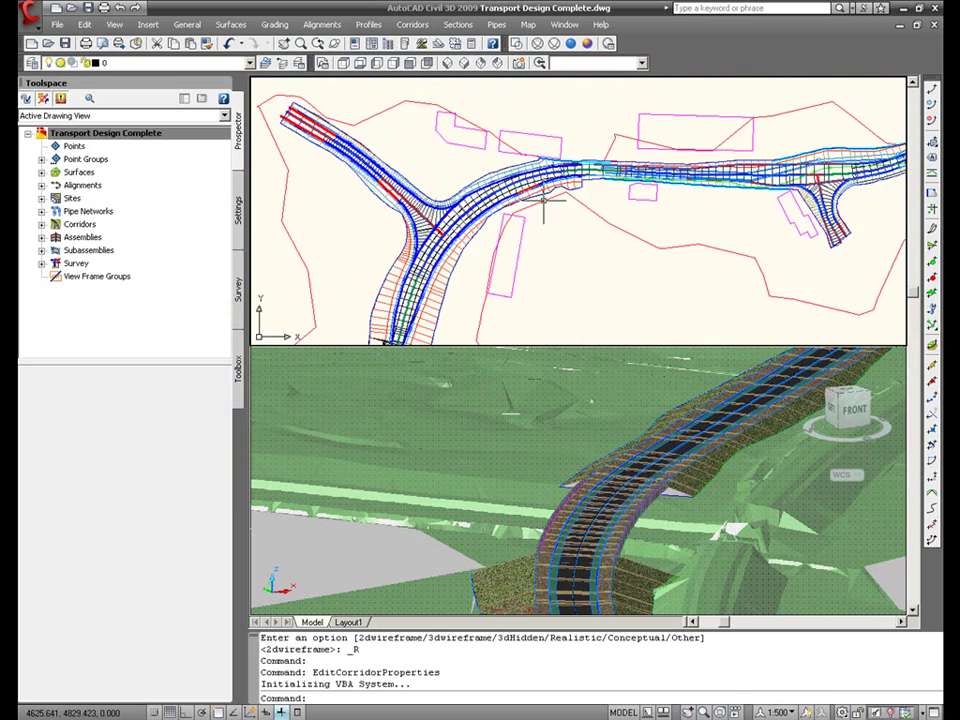
{"action": "scroll", "coordinate": [525, 205], "scroll_direction": "up", "scroll_amount": 5}
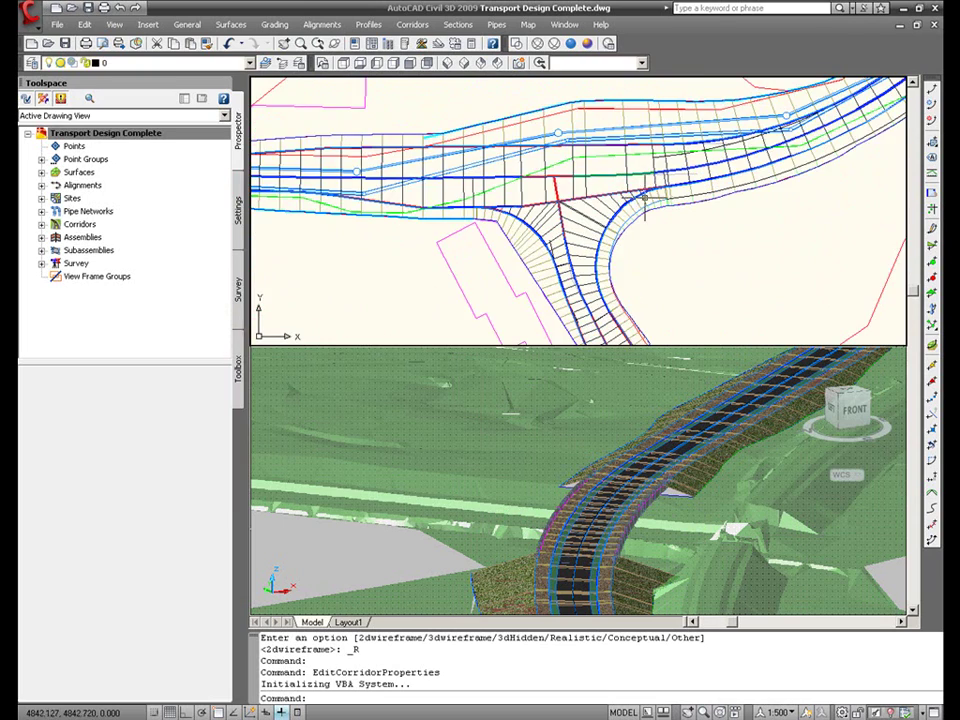
{"action": "middle_click_drag", "start_coordinate": [624, 203], "coordinate": [461, 212]}
{"action": "mouse_move", "coordinate": [606, 189]}
{"action": "middle_mouse_down"}
{"action": "mouse_move", "coordinate": [400, 225]}
{"action": "mouse_move", "coordinate": [483, 201]}
{"action": "middle_mouse_up"}
{"action": "middle_click_drag", "start_coordinate": [533, 162], "coordinate": [452, 328]}
{"action": "middle_click_drag", "start_coordinate": [606, 159], "coordinate": [534, 294]}
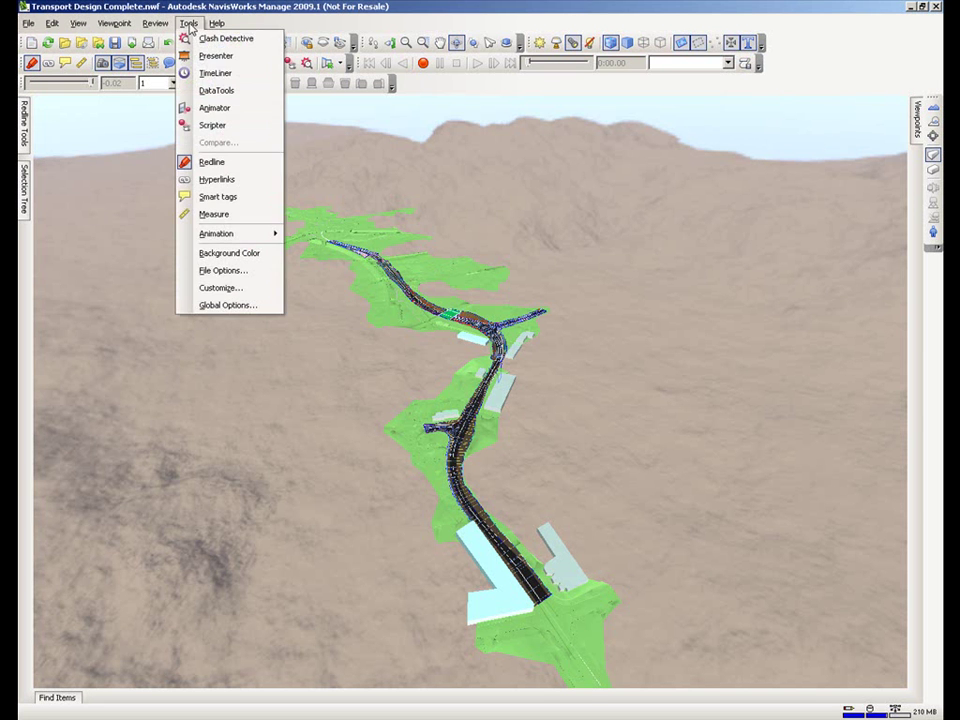
Step: Switch to NavisWorks and add a TimeLiner link to the Microsoft Project 2000-2007 file Transport Design Construction Sequencing.mpp, accepting the default field mapping
{"action": "left_click", "coordinate": [213, 73]}
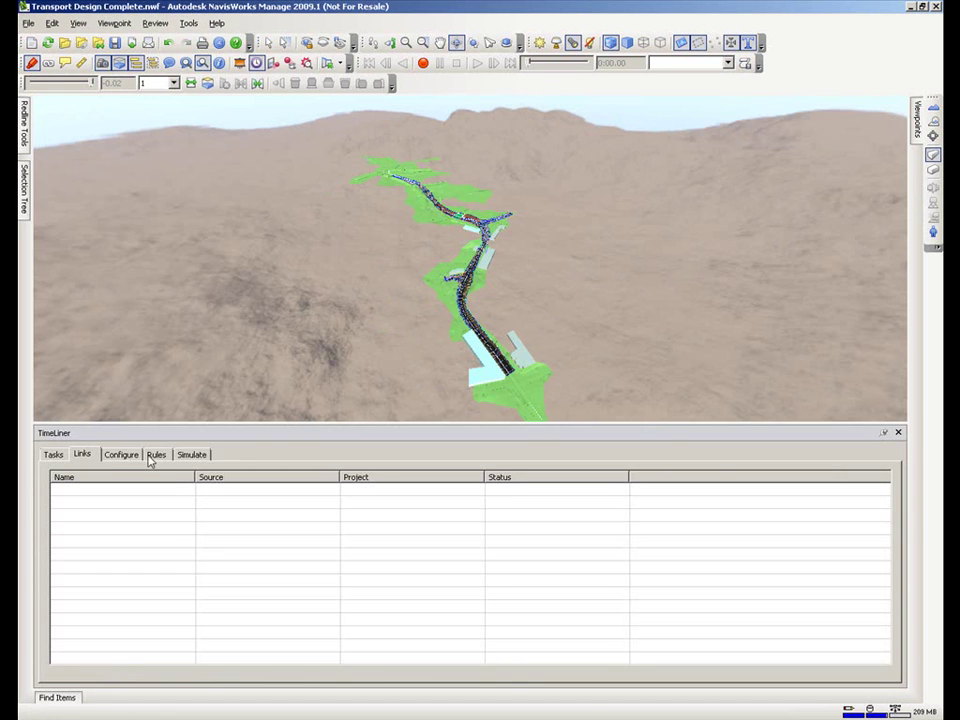
{"action": "right_click", "coordinate": [85, 488]}
{"action": "mouse_move", "coordinate": [113, 494]}
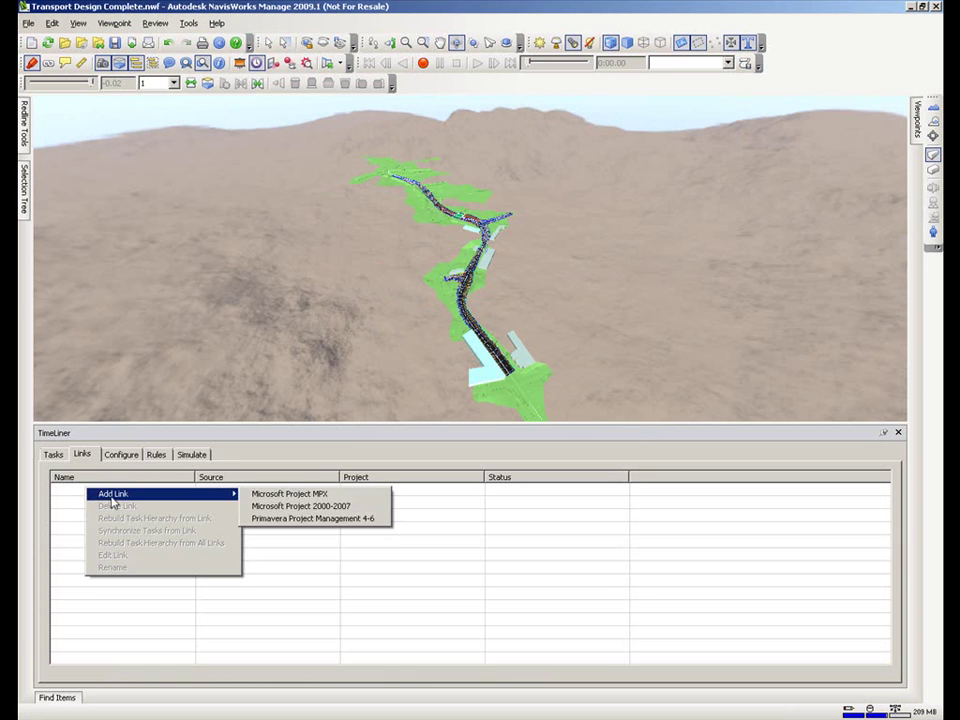
{"action": "left_click", "coordinate": [252, 507]}
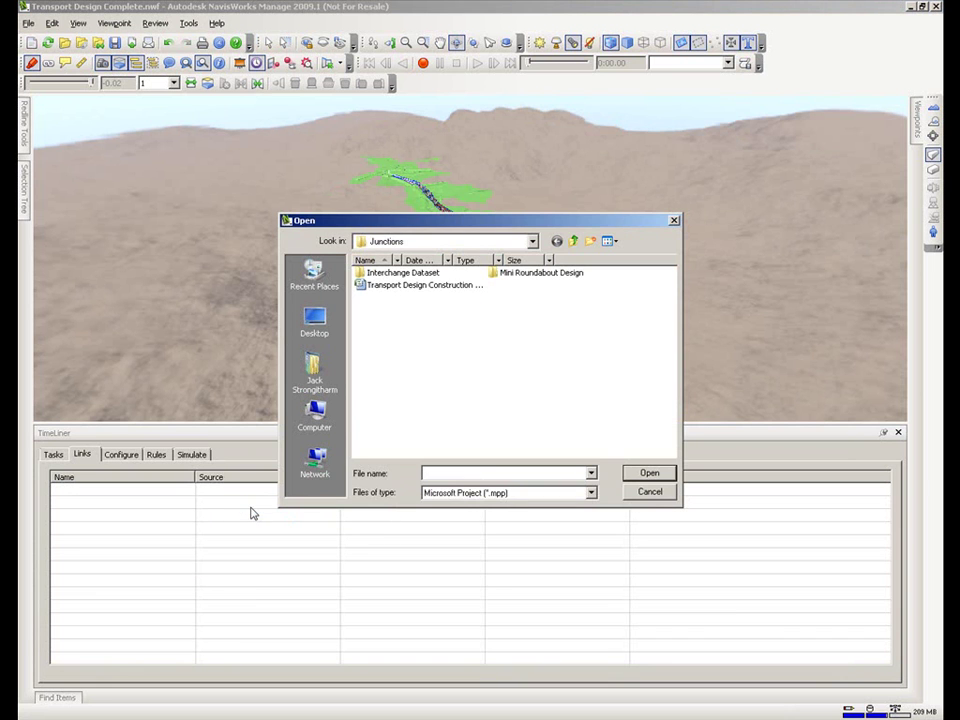
{"action": "left_click", "coordinate": [446, 287]}
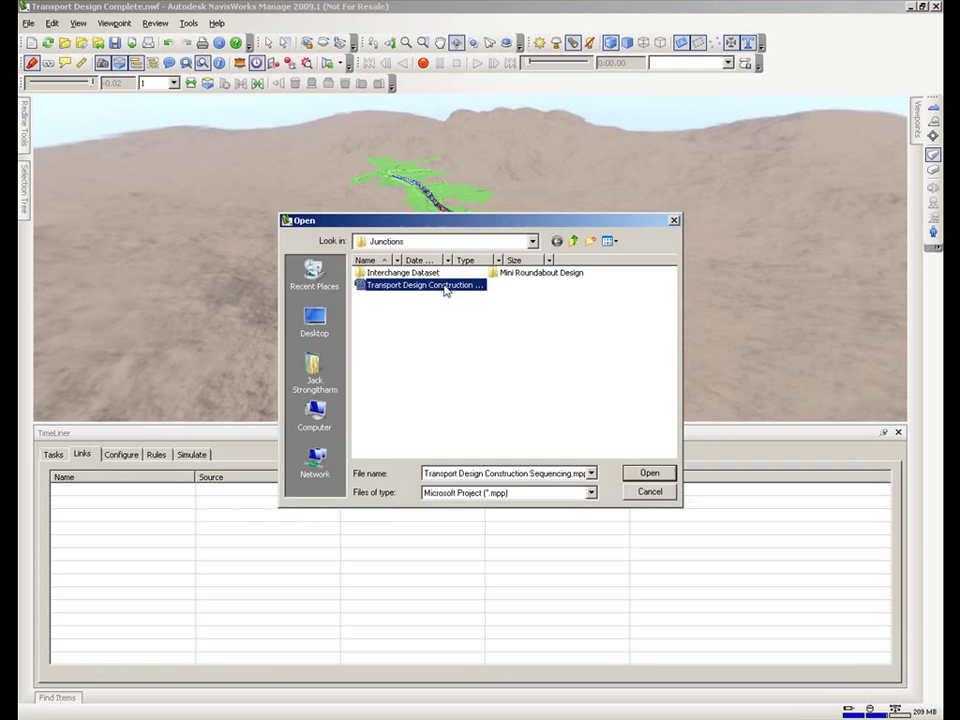
{"action": "double_click", "coordinate": [446, 287]}
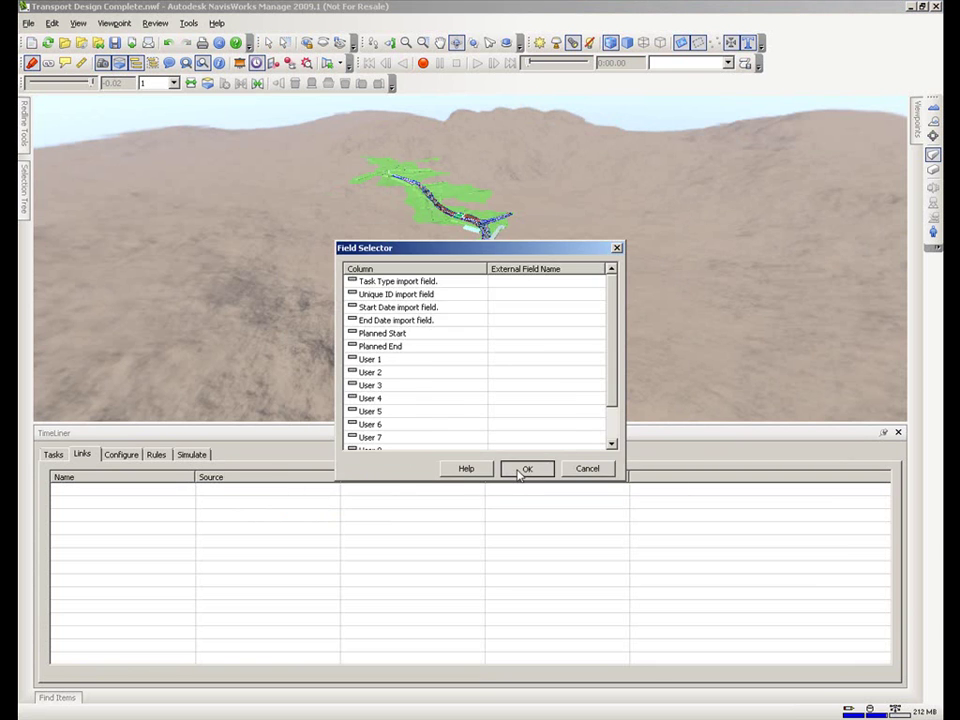
{"action": "left_click", "coordinate": [524, 469]}
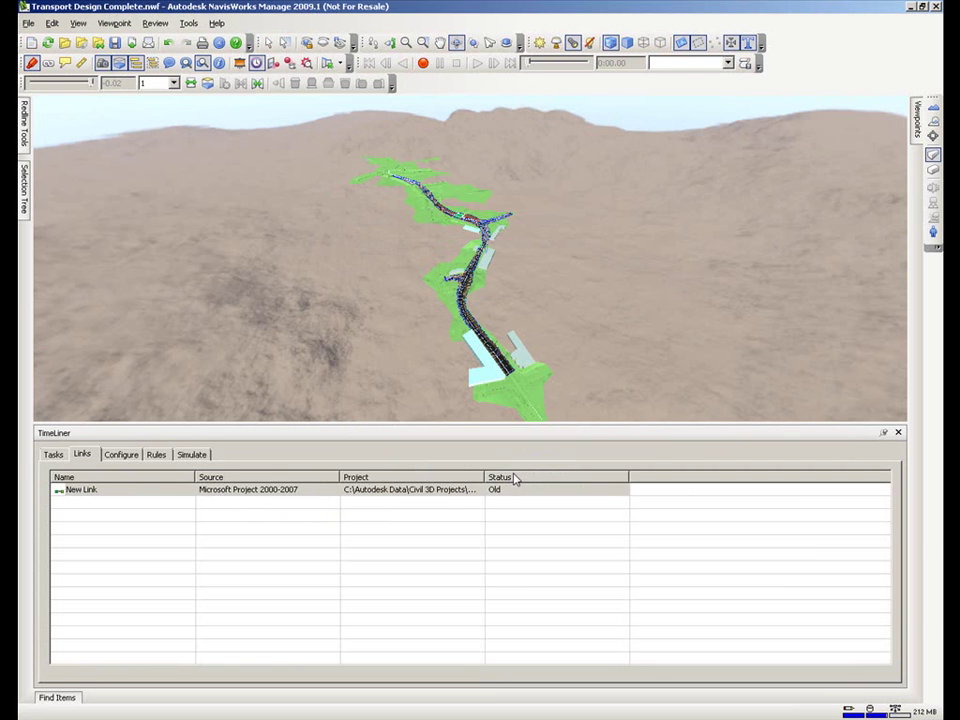
Step: Rebuild the task hierarchy from the new schedule link and look through the imported formation and bridge tasks
{"action": "right_click", "coordinate": [109, 491]}
{"action": "left_click", "coordinate": [175, 518]}
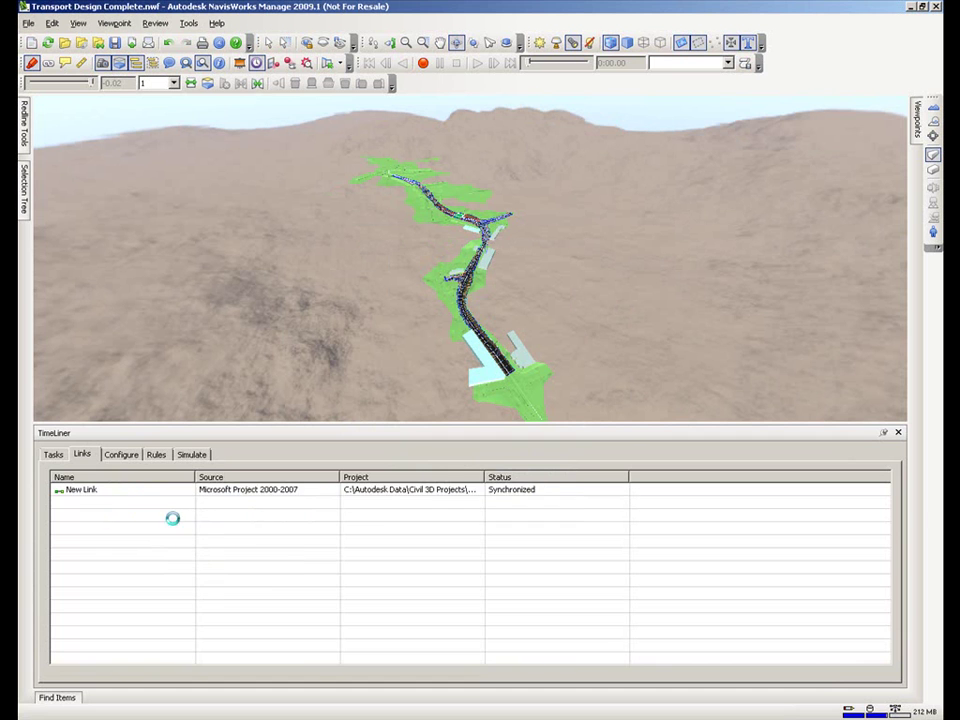
{"action": "left_click", "coordinate": [53, 454]}
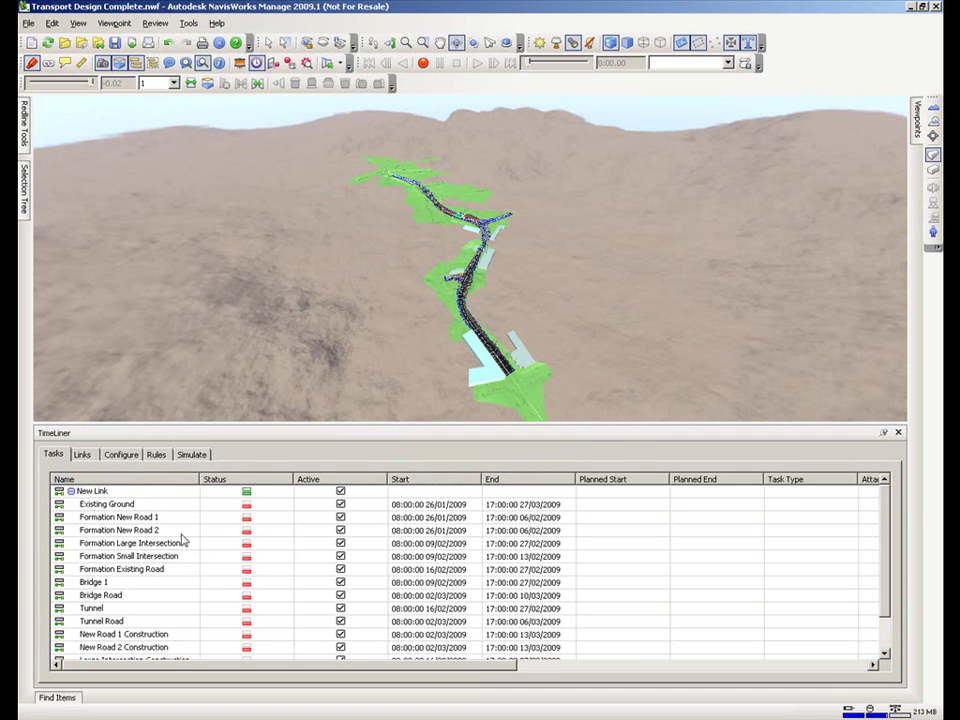
{"action": "left_click", "coordinate": [181, 531]}
{"action": "left_click", "coordinate": [184, 544]}
{"action": "left_click", "coordinate": [184, 584]}
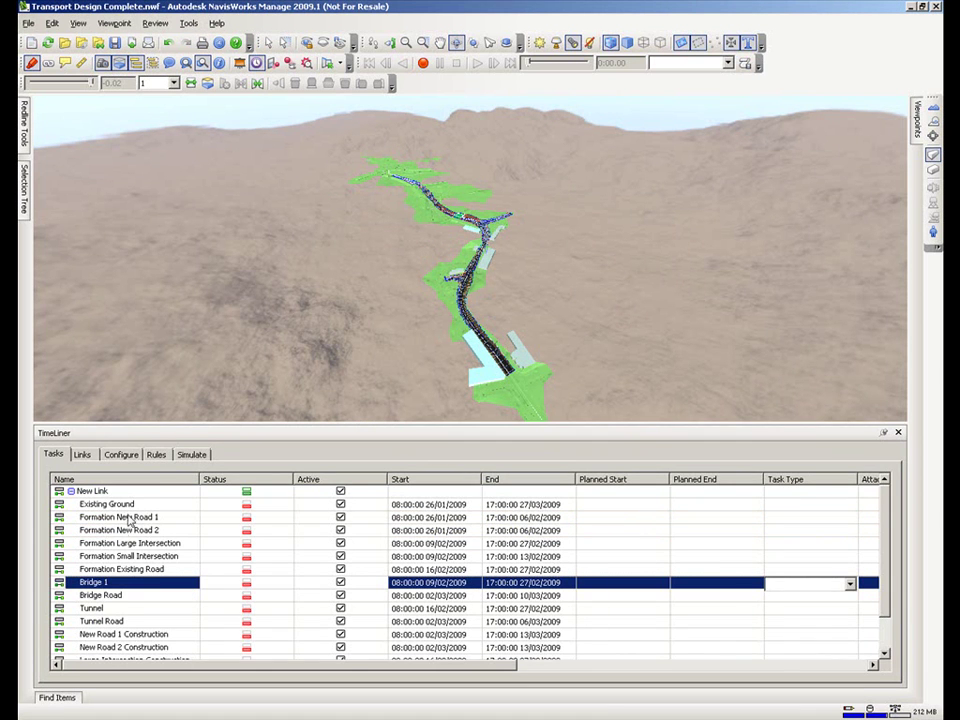
Step: Apply the rules mapping TimeLiner tasks to selection sets and layers of the same name, and check the tasks' attachments
{"action": "left_click", "coordinate": [155, 455]}
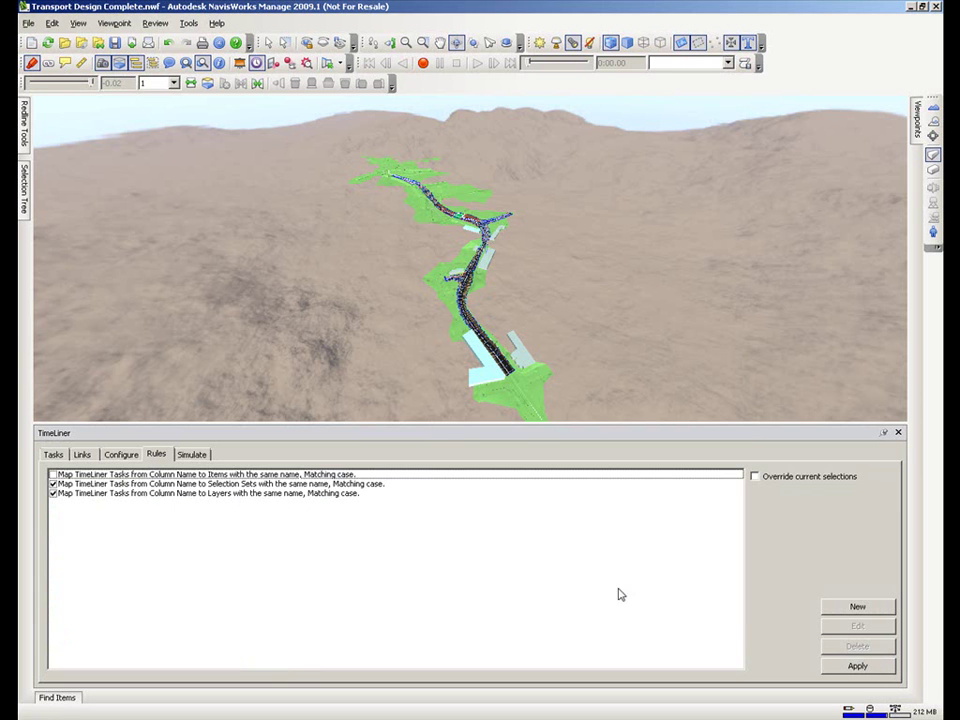
{"action": "left_click", "coordinate": [862, 668]}
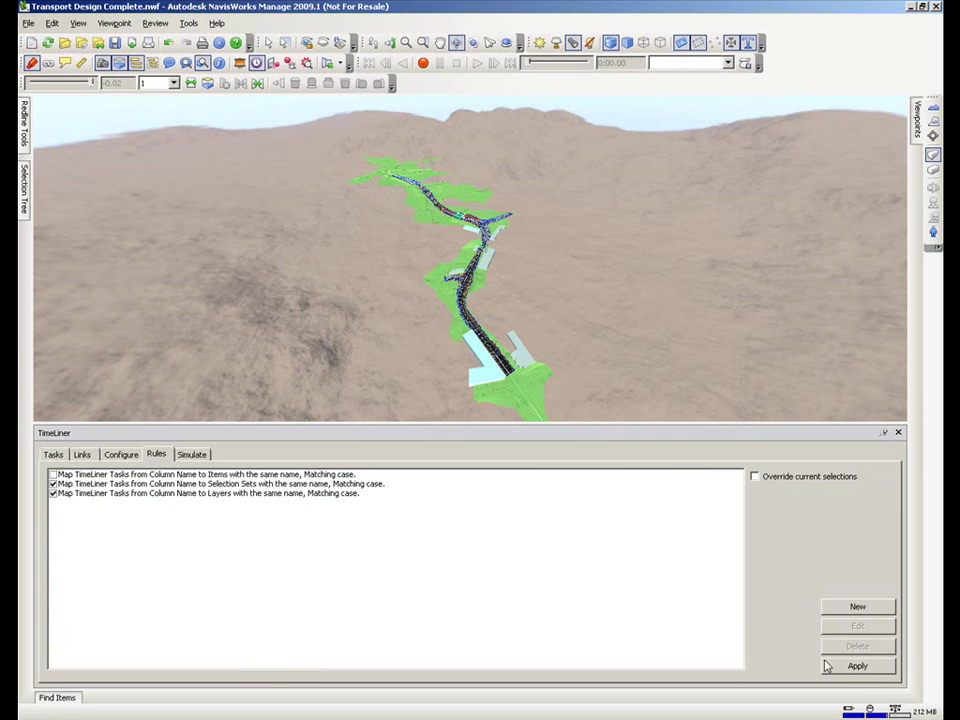
{"action": "left_click", "coordinate": [53, 455]}
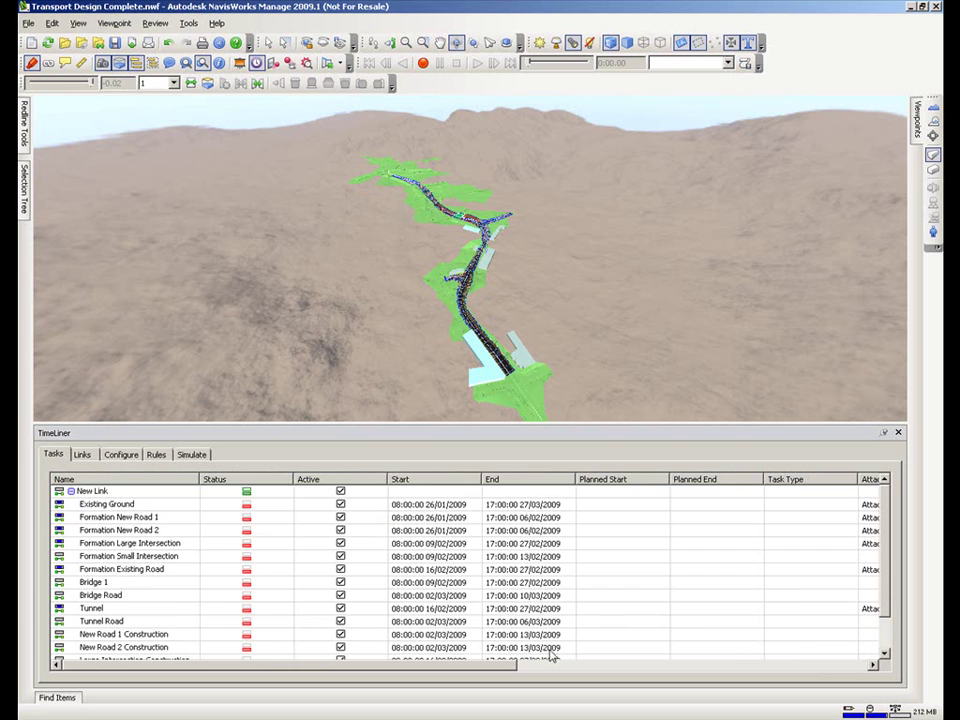
{"action": "mouse_move", "coordinate": [496, 672]}
{"action": "left_mouse_down"}
{"action": "mouse_move", "coordinate": [655, 668]}
{"action": "mouse_move", "coordinate": [477, 670]}
{"action": "left_mouse_up"}
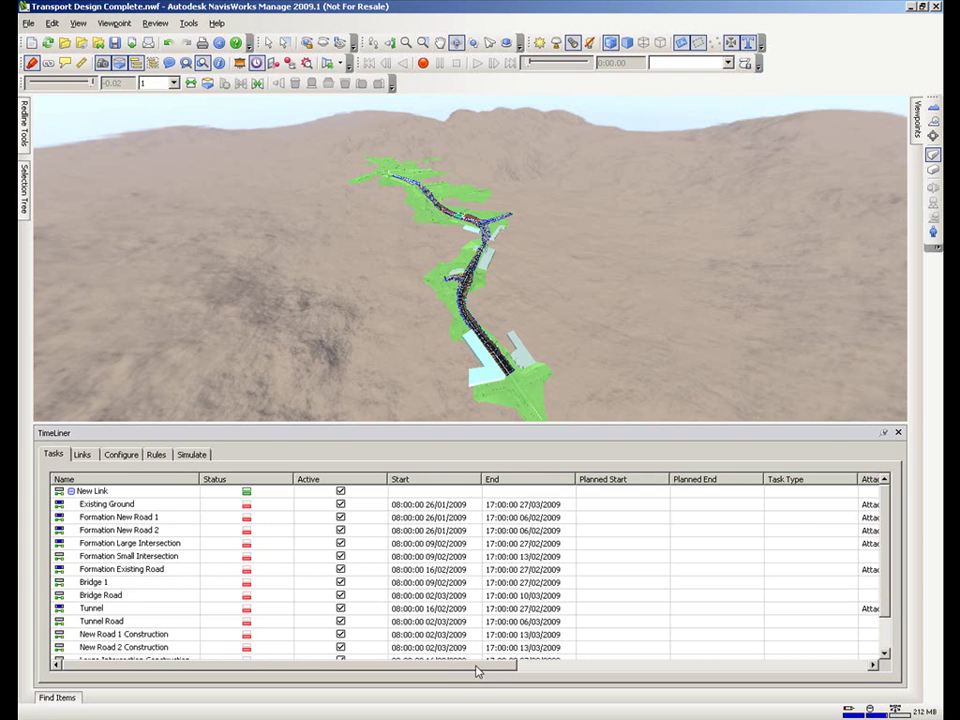
{"action": "left_click", "coordinate": [167, 506]}
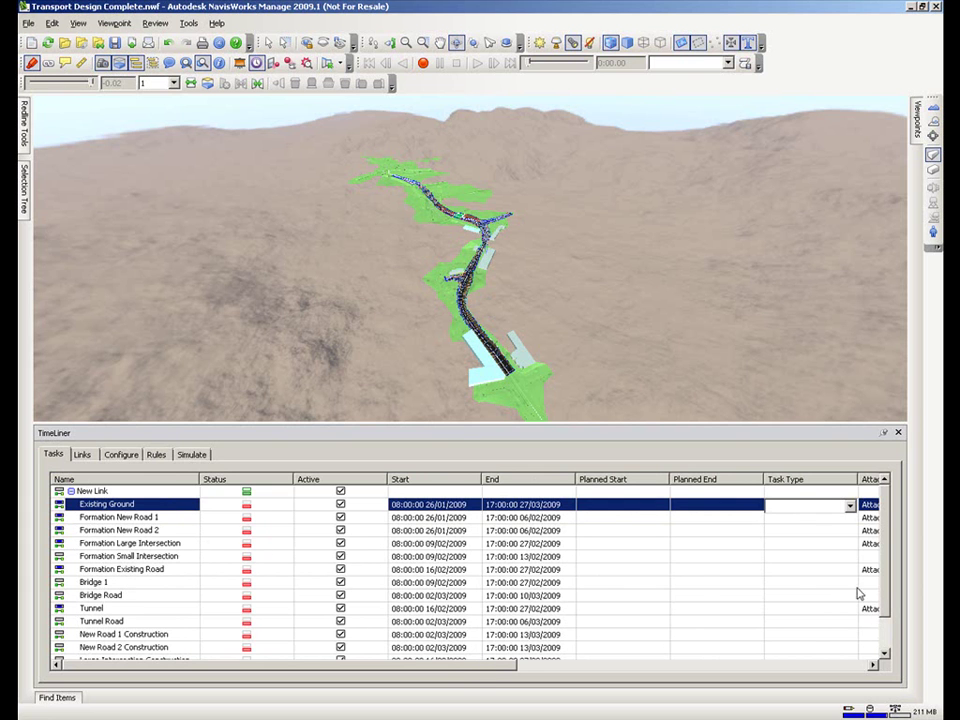
{"action": "scroll", "coordinate": [860, 605], "scroll_direction": "down", "scroll_amount": 1}
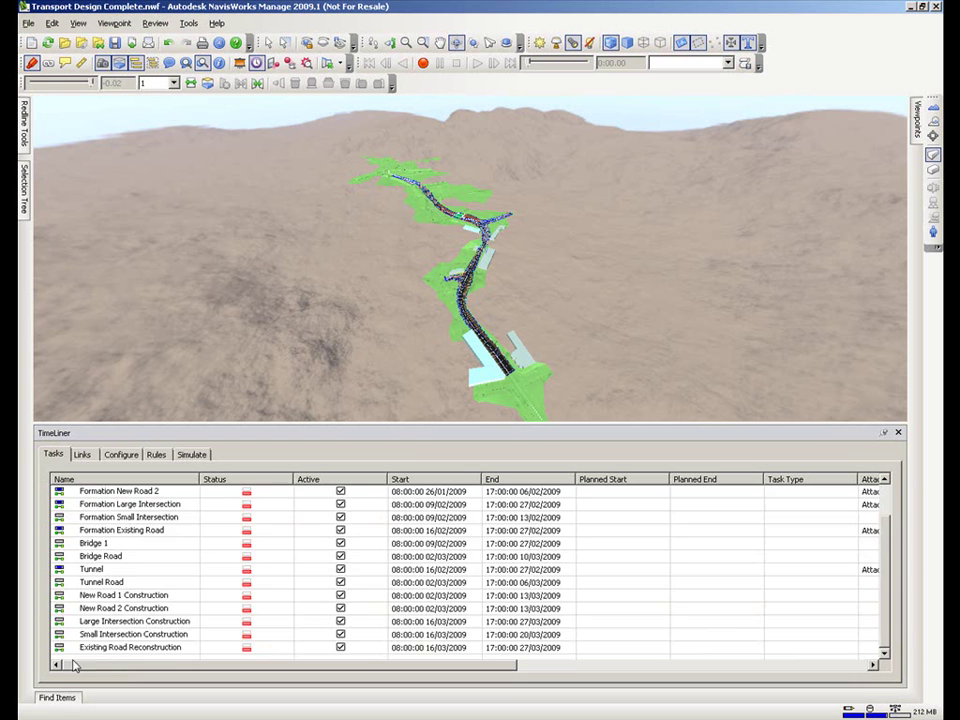
{"action": "left_click", "coordinate": [170, 648], "text": "shift"}
{"action": "left_click", "coordinate": [811, 532]}
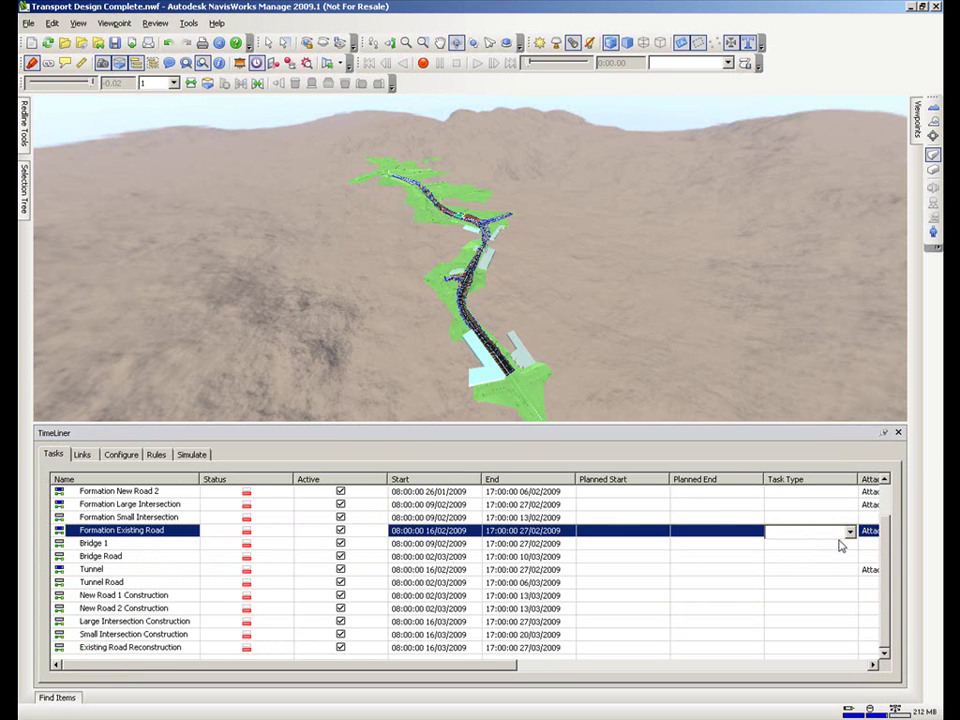
{"action": "left_click_drag", "start_coordinate": [885, 569], "coordinate": [880, 531]}
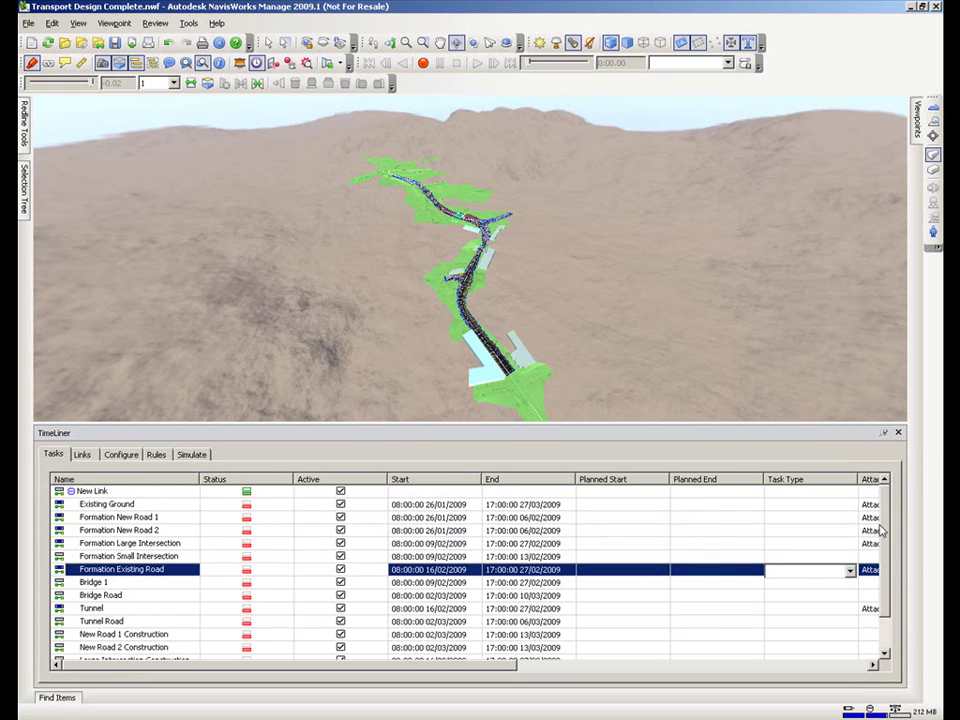
Step: Set the task type of all tasks from Existing Ground to Existing Road Reconstruction to Construct, and open the construction simulation
{"action": "left_click", "coordinate": [143, 506]}
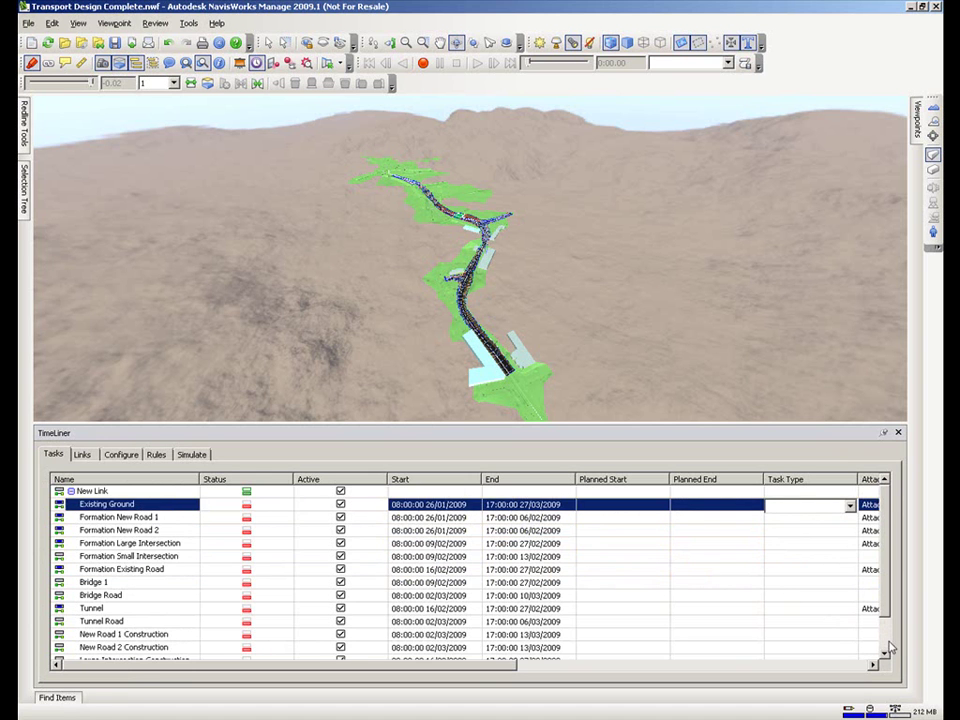
{"action": "scroll", "coordinate": [889, 648], "scroll_direction": "down", "scroll_amount": 1}
{"action": "left_click", "coordinate": [166, 648], "text": "shift"}
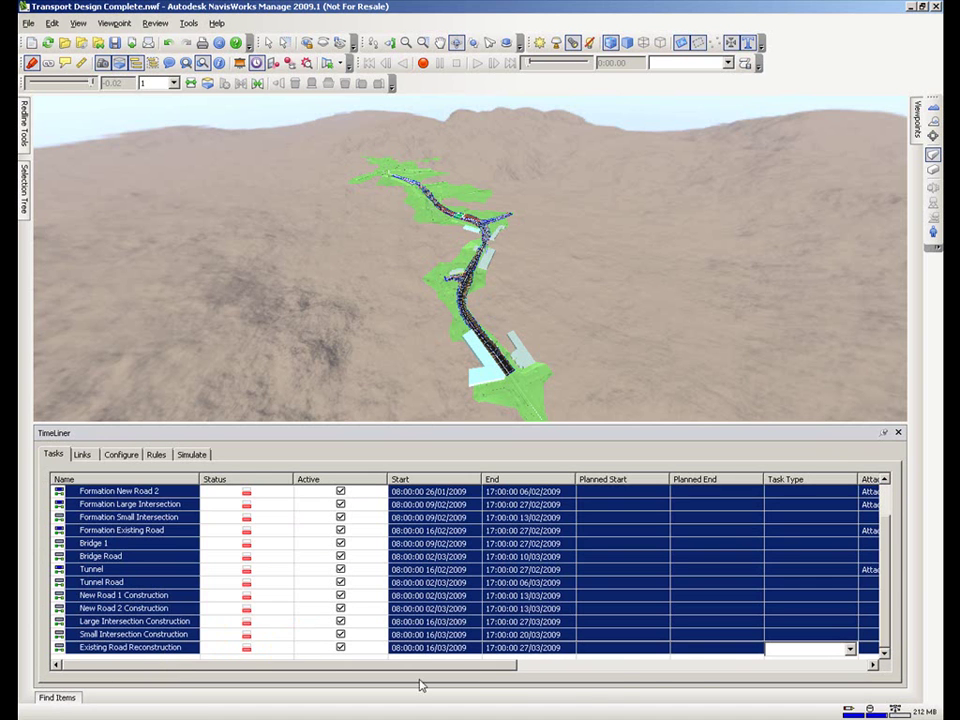
{"action": "left_click", "coordinate": [850, 650]}
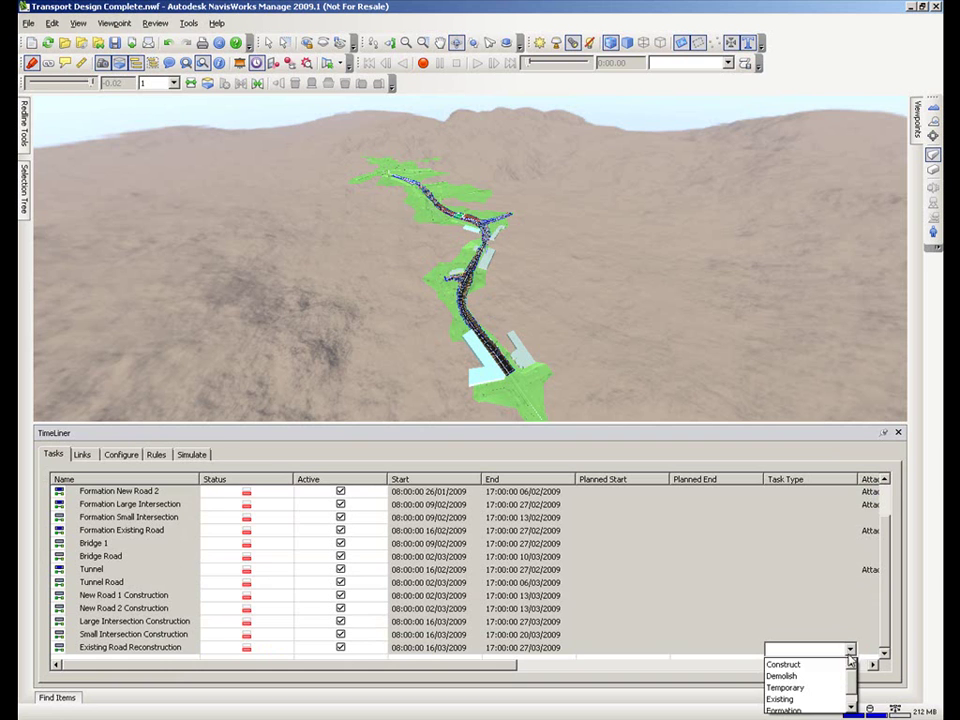
{"action": "left_click", "coordinate": [833, 665]}
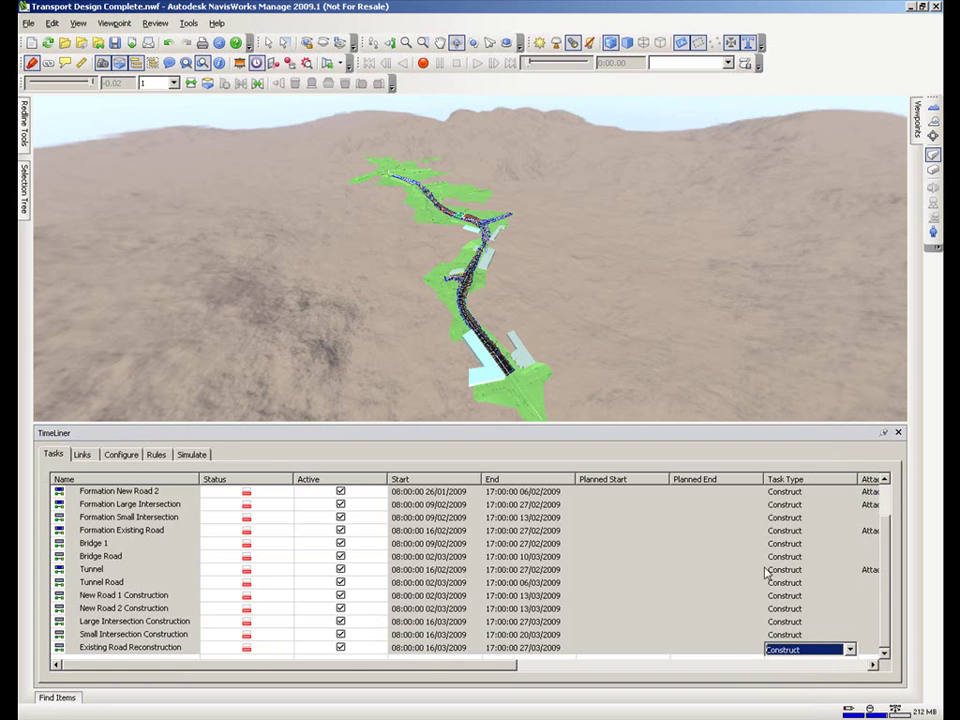
{"action": "scroll", "coordinate": [884, 568], "scroll_direction": "up", "scroll_amount": 1}
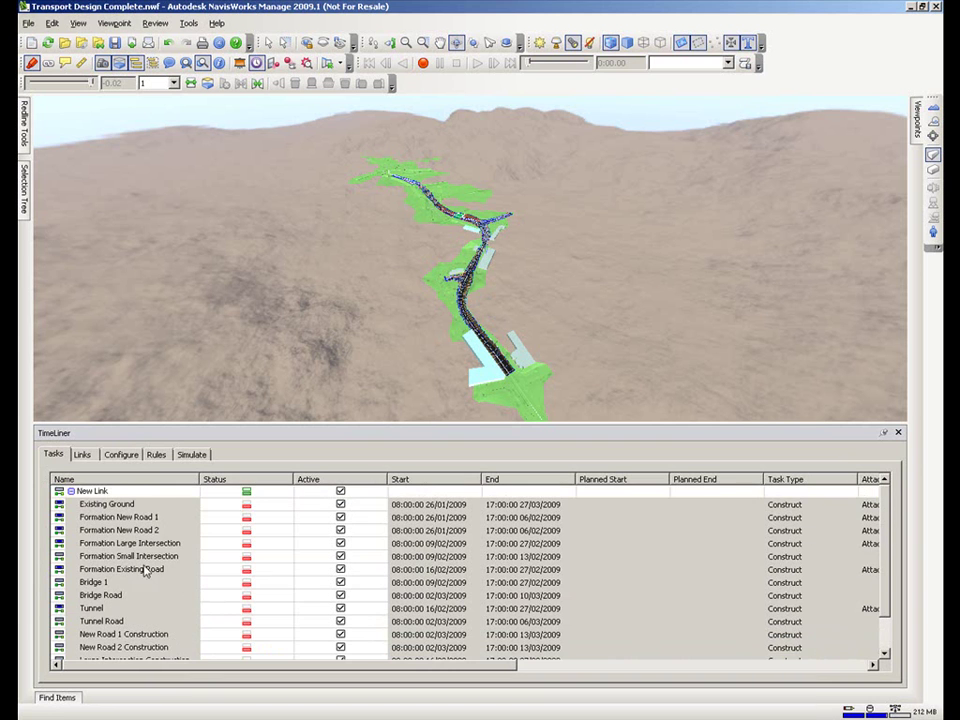
{"action": "left_click", "coordinate": [190, 455]}
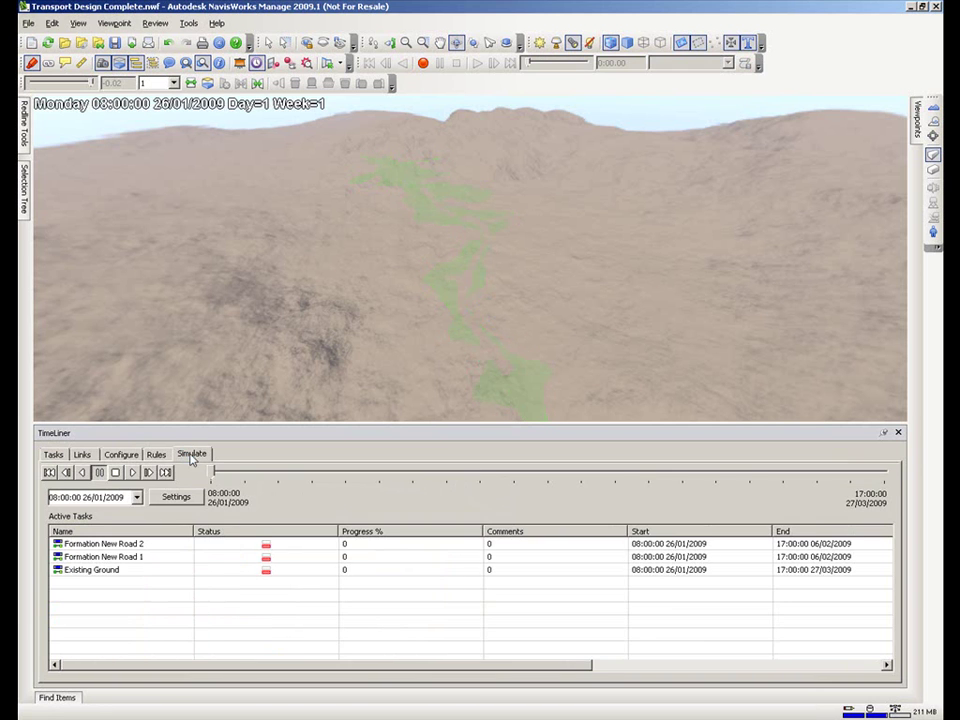
Step: Play the construction simulation, stop it and return to the TimeLiner task list
{"action": "left_click", "coordinate": [134, 473]}
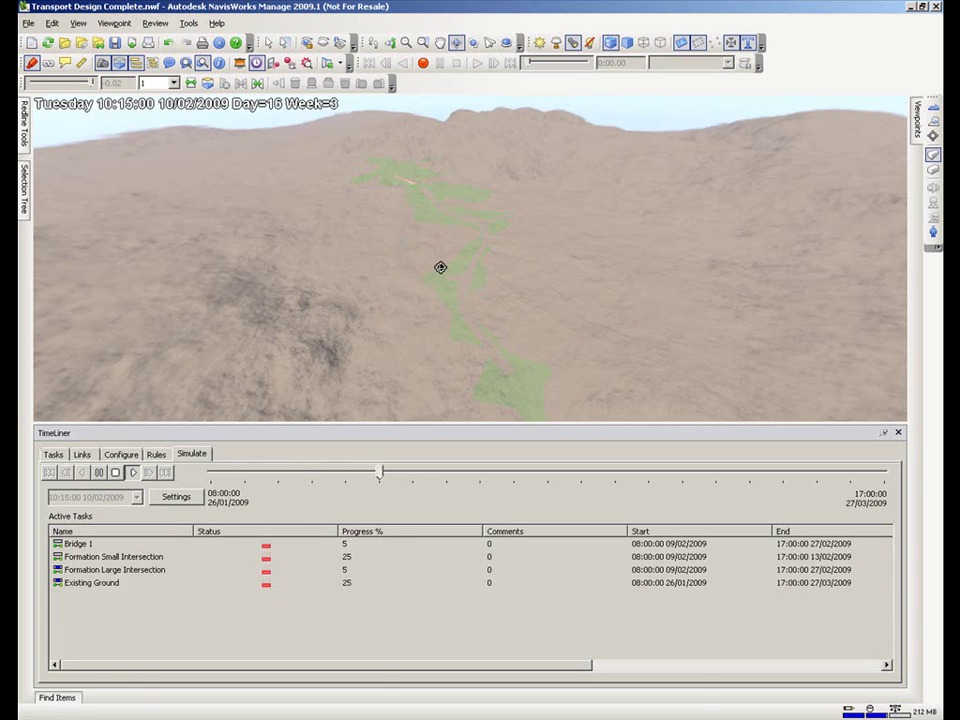
{"action": "left_click", "coordinate": [423, 42]}
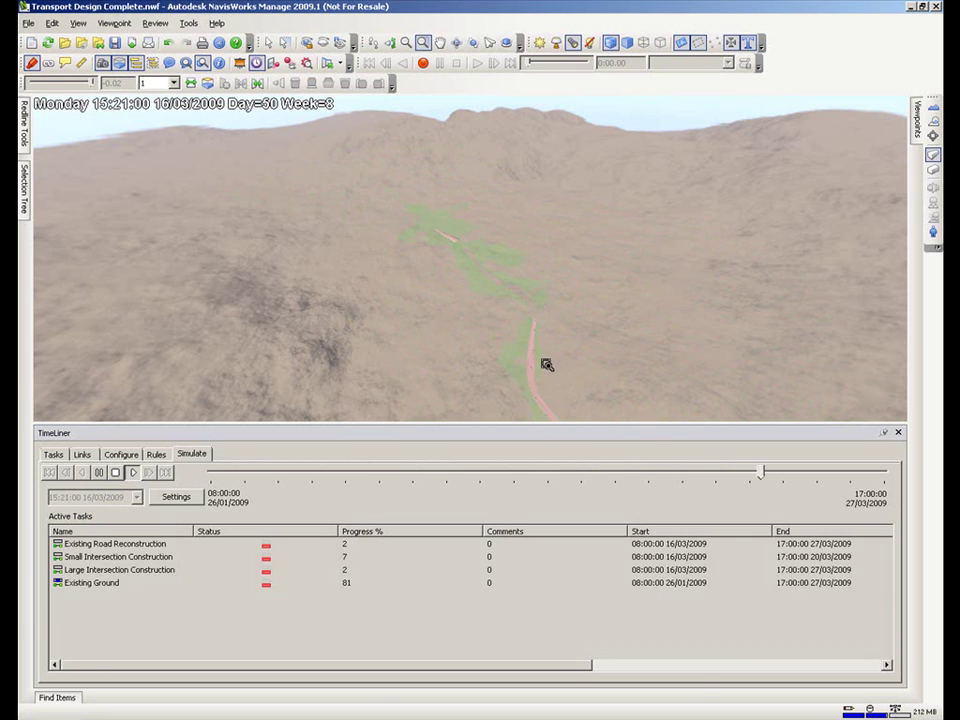
{"action": "left_click", "coordinate": [116, 473]}
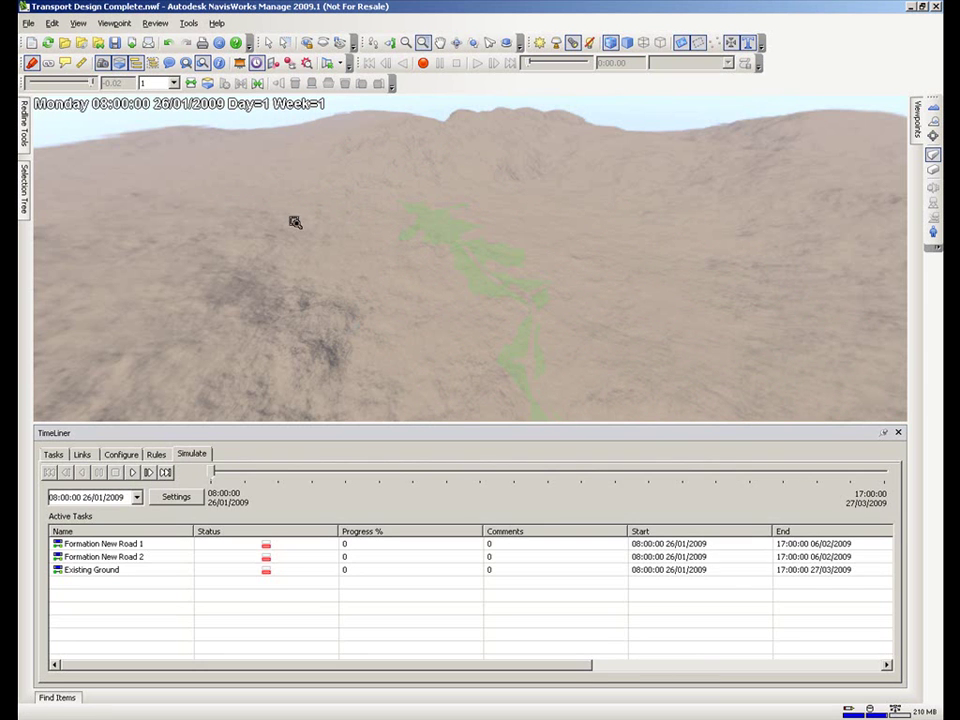
{"action": "left_click", "coordinate": [53, 455]}
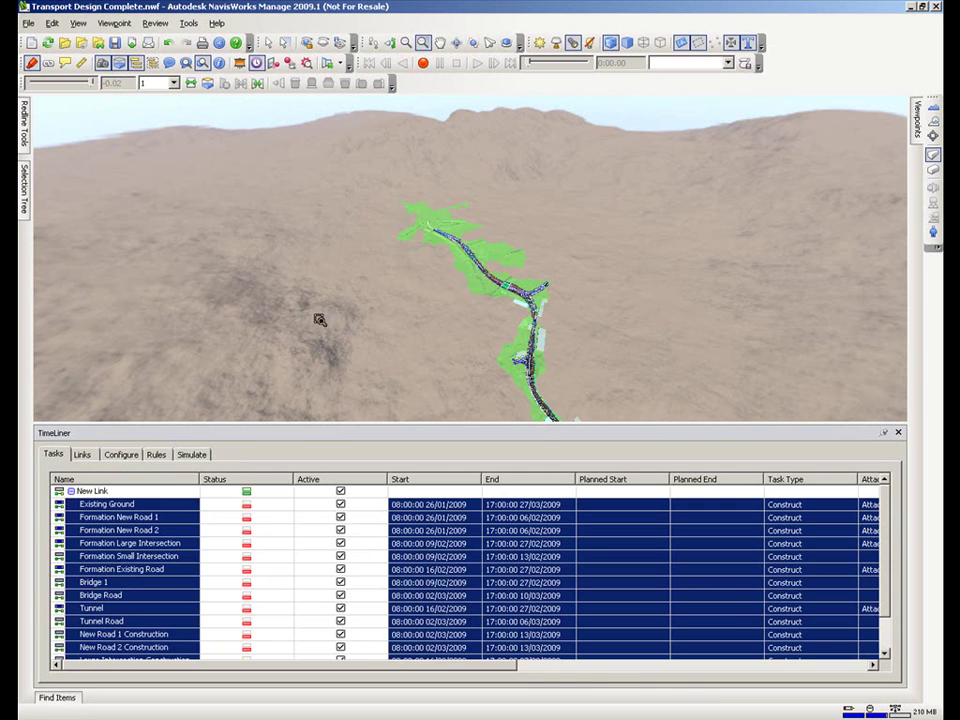
Step: Select the far new road section beyond the bridge and attach it to the New Road 1 Construction task
{"action": "left_click", "coordinate": [268, 43]}
{"action": "left_click", "coordinate": [431, 366]}
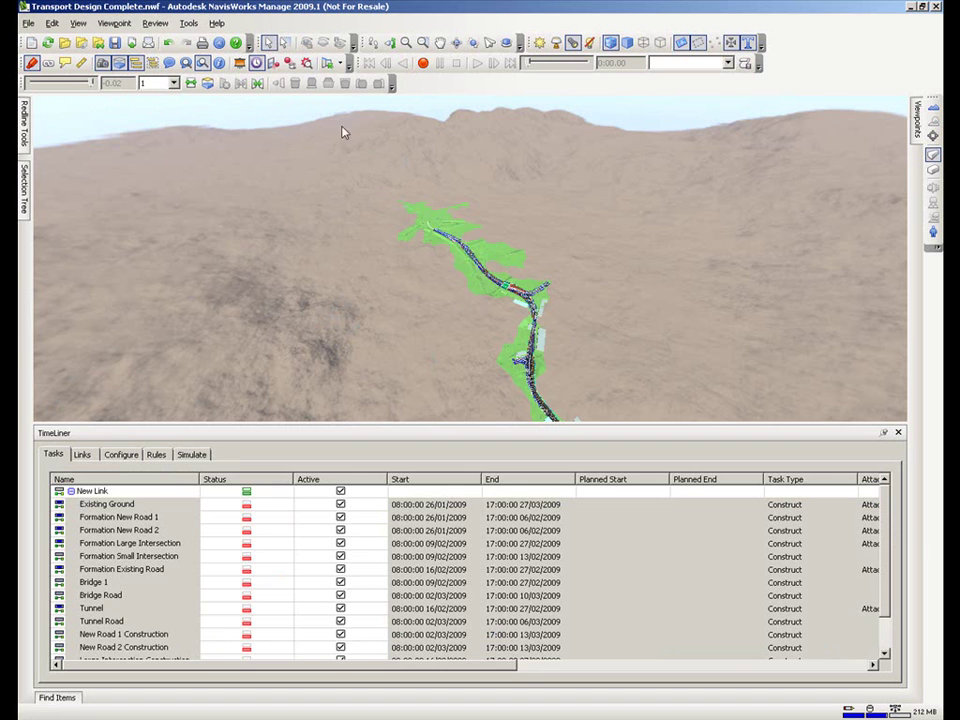
{"action": "left_click", "coordinate": [423, 42]}
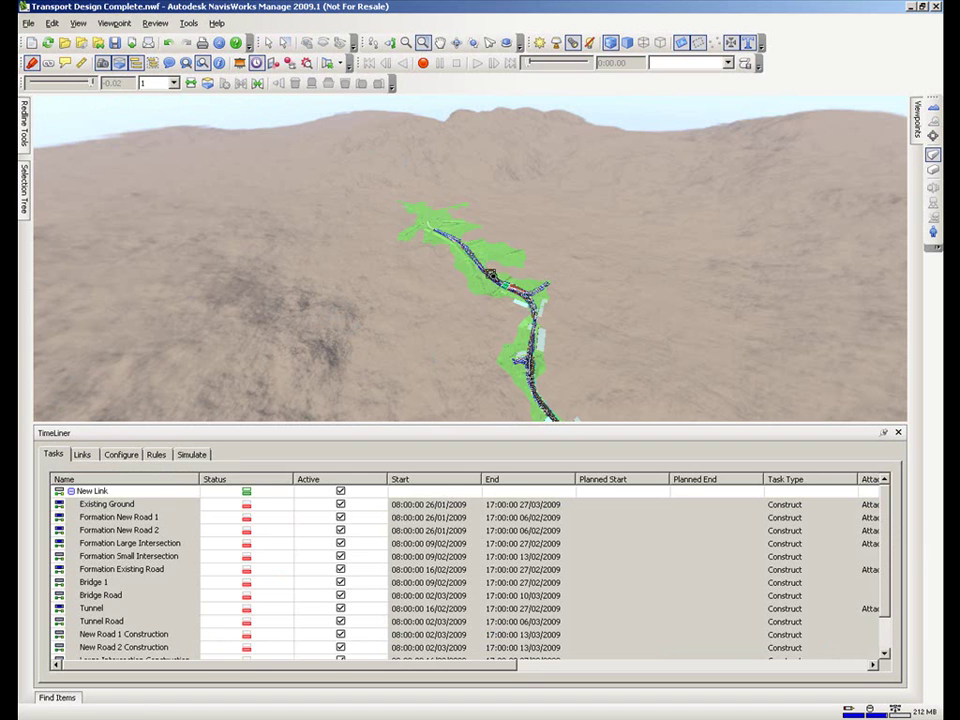
{"action": "left_click_drag", "start_coordinate": [482, 268], "coordinate": [516, 296]}
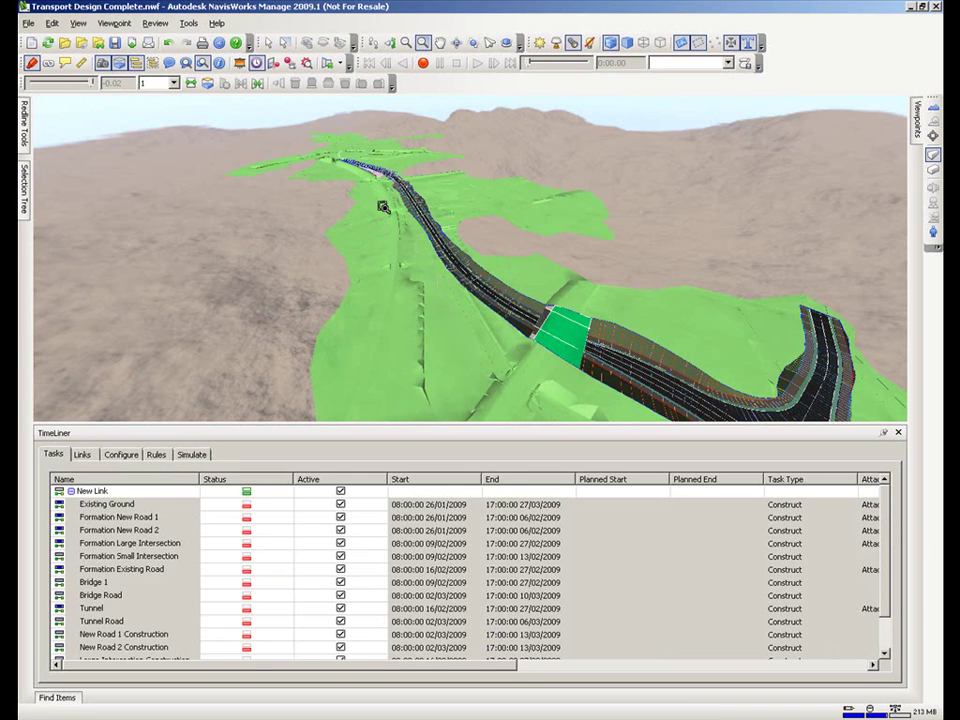
{"action": "scroll", "coordinate": [444, 225], "scroll_direction": "up", "scroll_amount": 1}
{"action": "scroll", "coordinate": [364, 180], "scroll_direction": "up", "scroll_amount": 2}
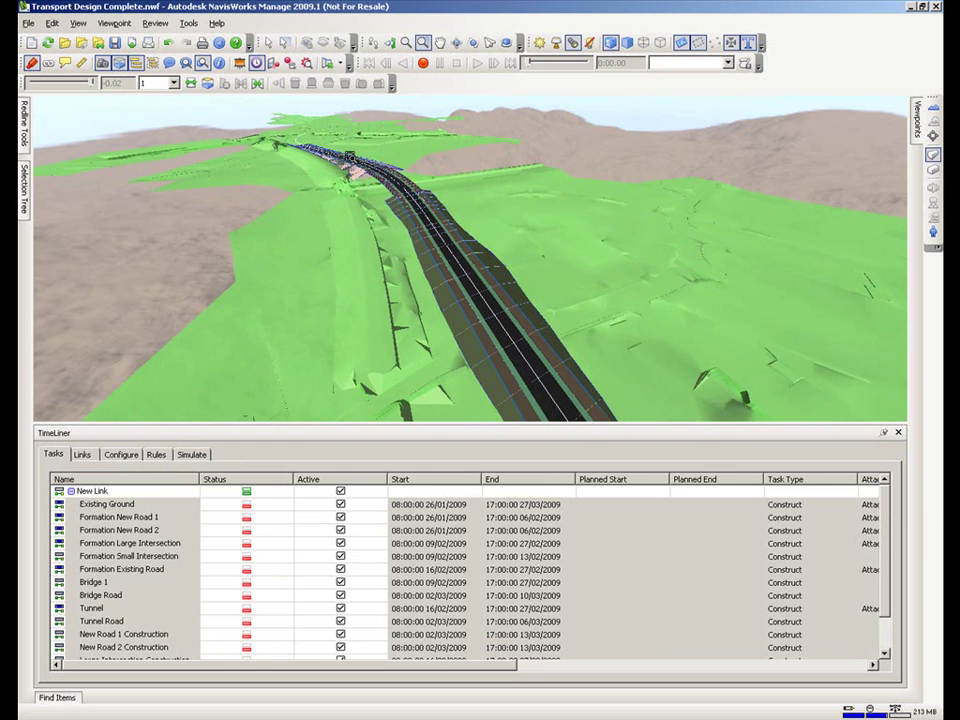
{"action": "left_click", "coordinate": [268, 43]}
{"action": "left_click", "coordinate": [366, 166]}
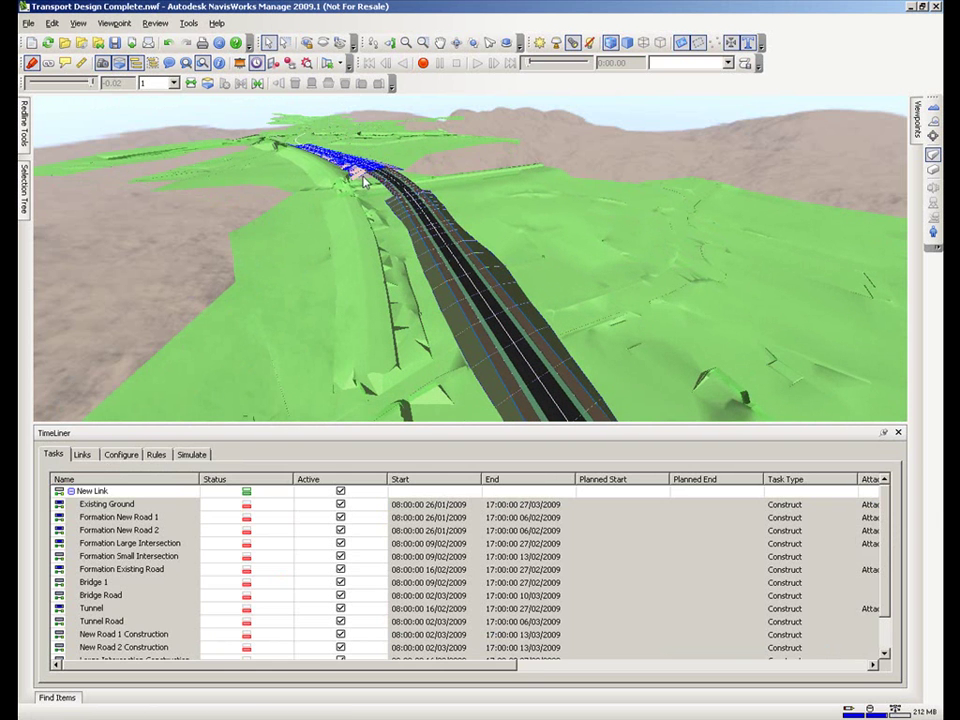
{"action": "mouse_move", "coordinate": [25, 199]}
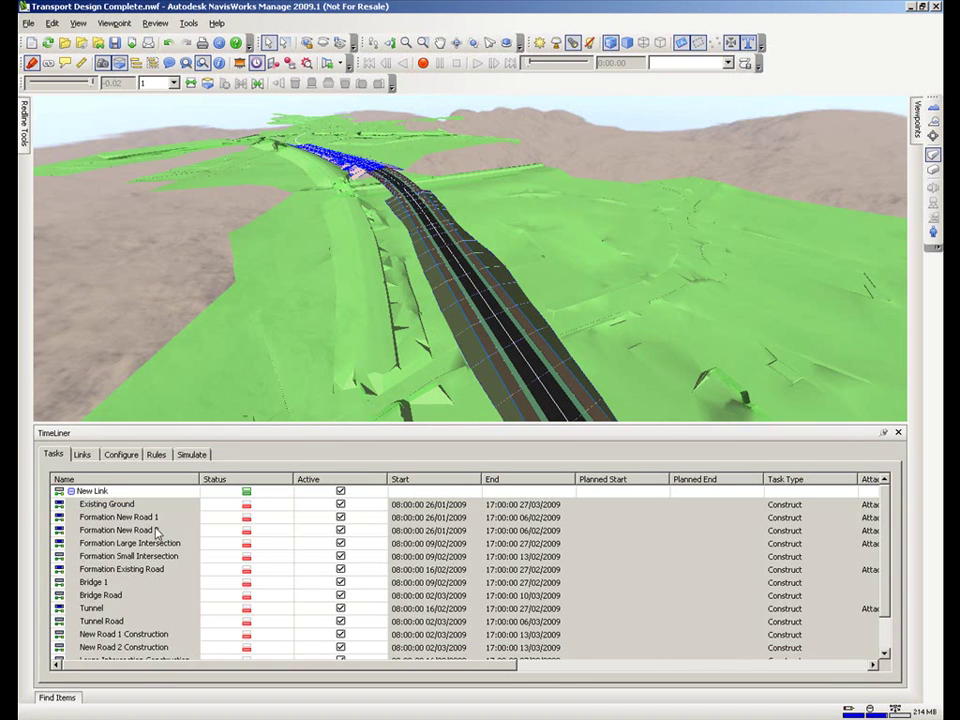
{"action": "left_click", "coordinate": [158, 636]}
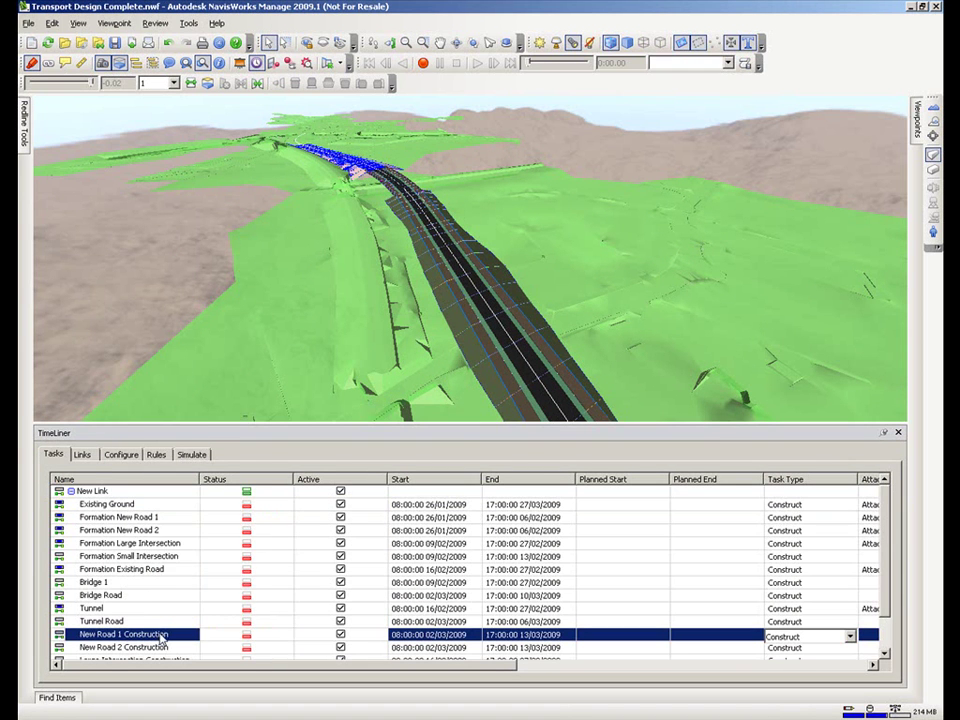
{"action": "right_click", "coordinate": [164, 636]}
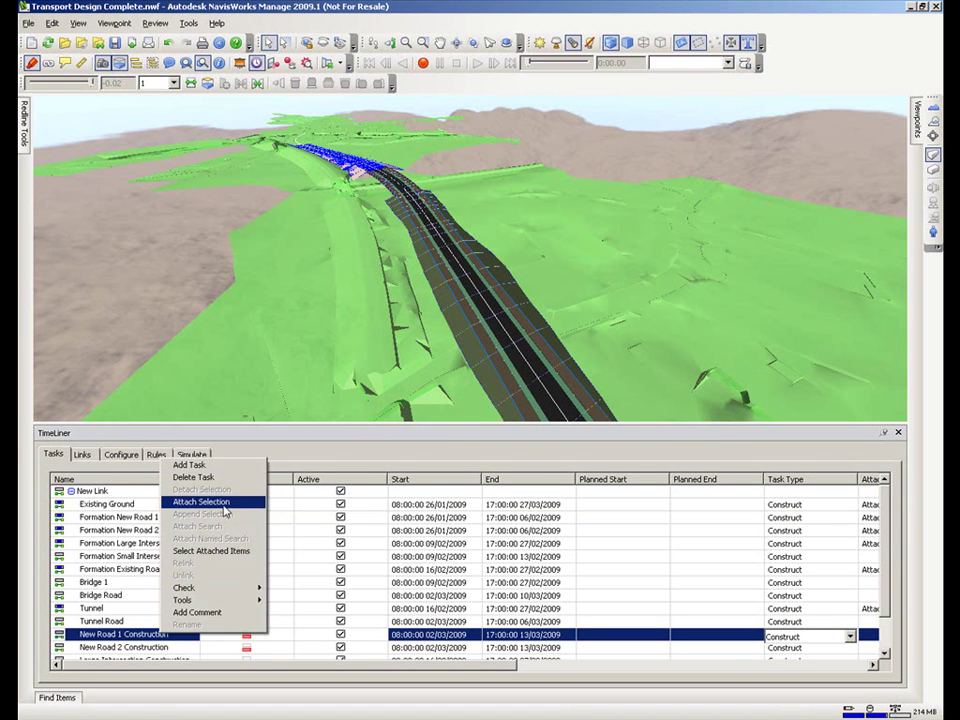
{"action": "left_click", "coordinate": [224, 508]}
Step: Select the long road section in the foreground and attach it to the New Road 2 Construction task
{"action": "left_click", "coordinate": [460, 274]}
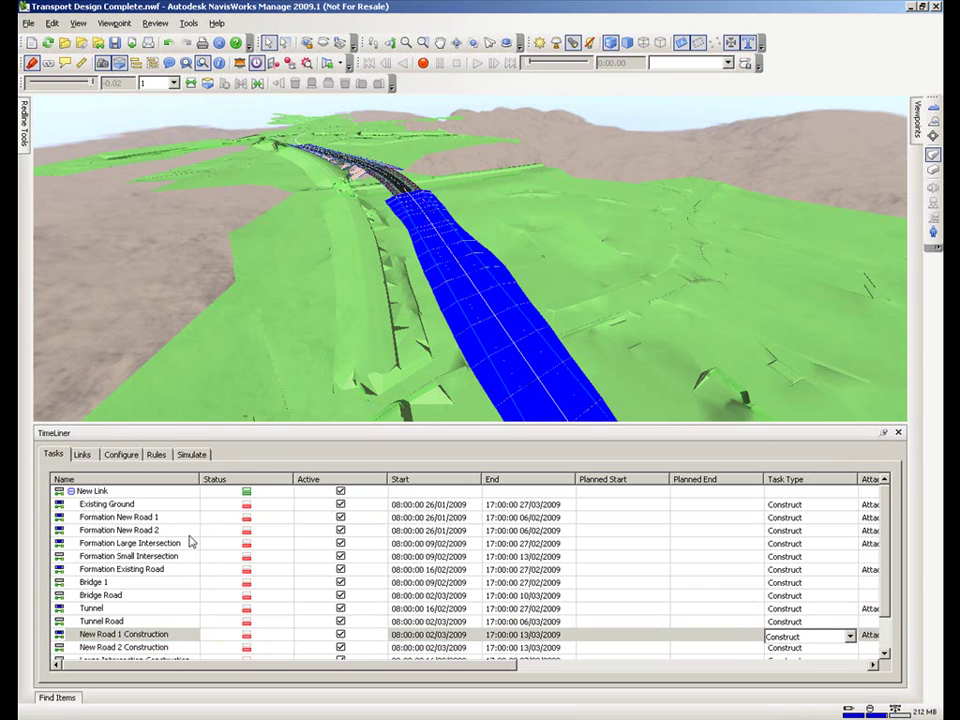
{"action": "left_click", "coordinate": [155, 645]}
{"action": "right_click", "coordinate": [157, 645]}
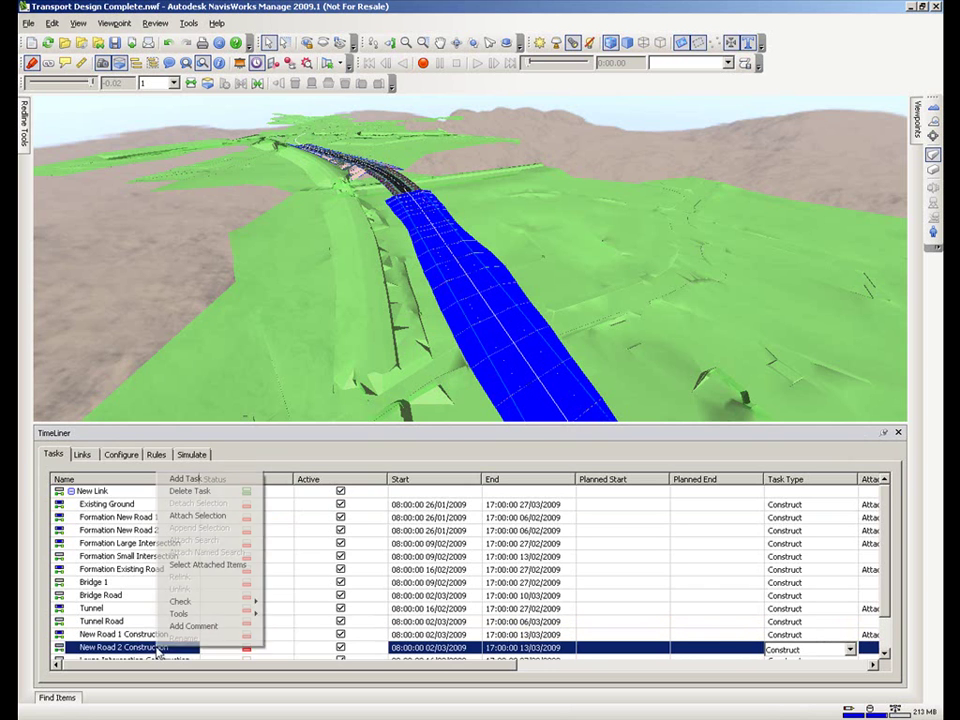
{"action": "left_click", "coordinate": [216, 516]}
Step: Select the bridge structure along both edges of the road and attach it to the Bridge 1 task
{"action": "left_click", "coordinate": [423, 42]}
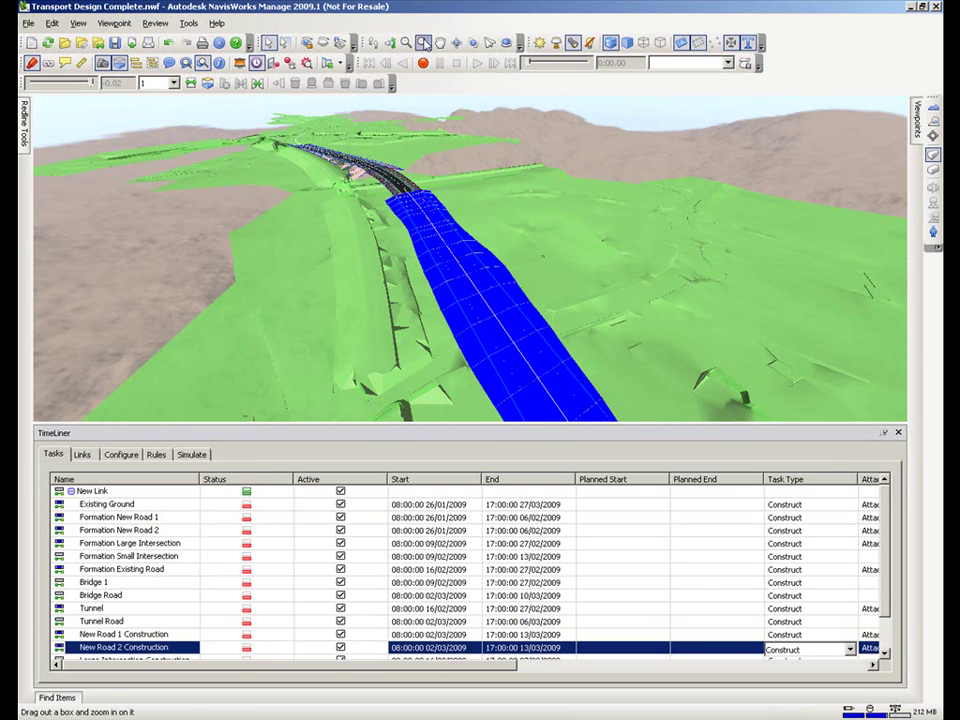
{"action": "left_click_drag", "start_coordinate": [349, 151], "coordinate": [354, 160]}
{"action": "left_click_drag", "start_coordinate": [433, 201], "coordinate": [443, 214]}
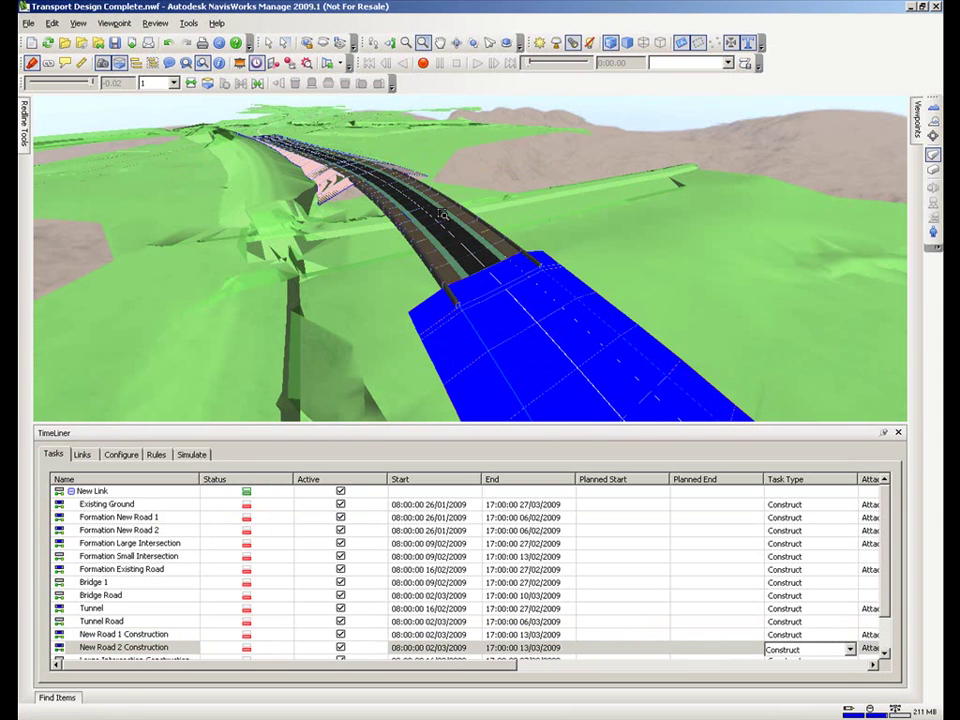
{"action": "left_click_drag", "start_coordinate": [263, 130], "coordinate": [335, 163]}
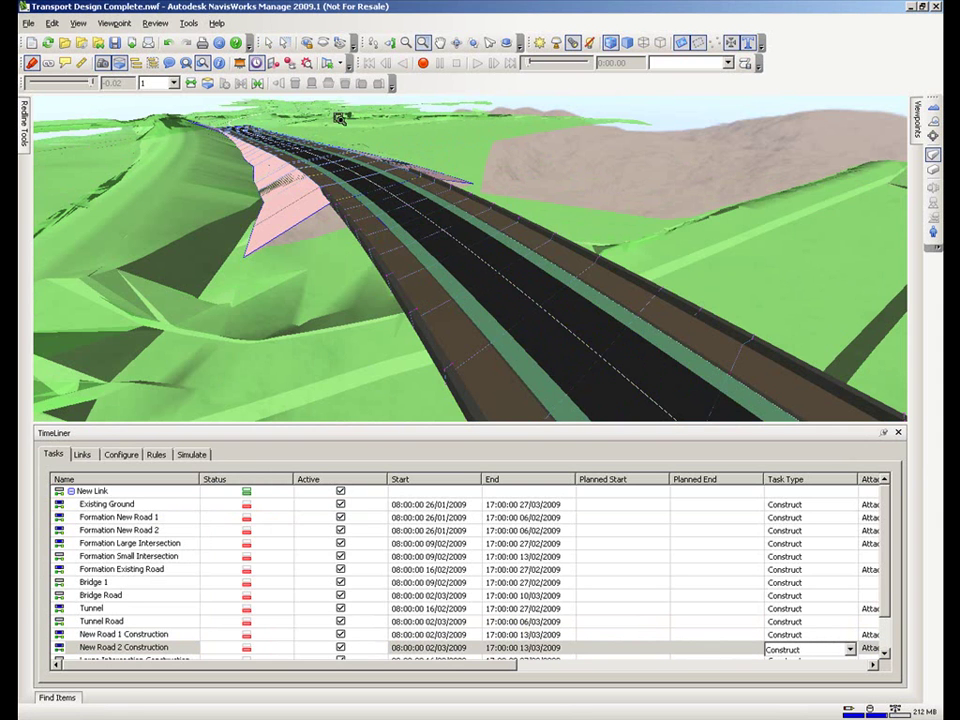
{"action": "left_click", "coordinate": [285, 44]}
{"action": "left_click", "coordinate": [380, 281]}
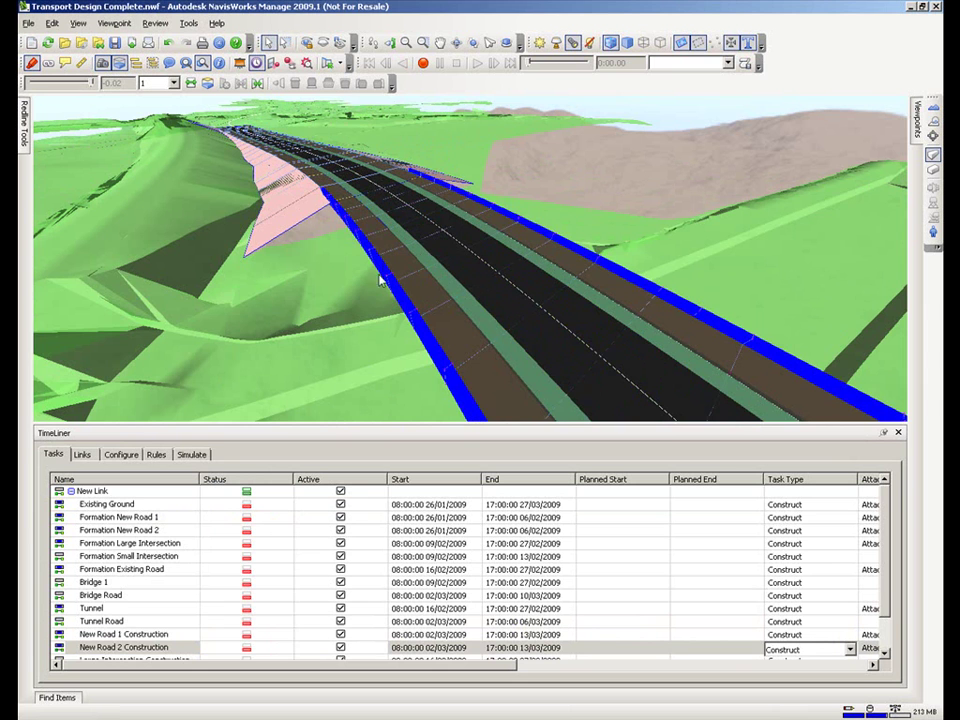
{"action": "left_click", "coordinate": [131, 583]}
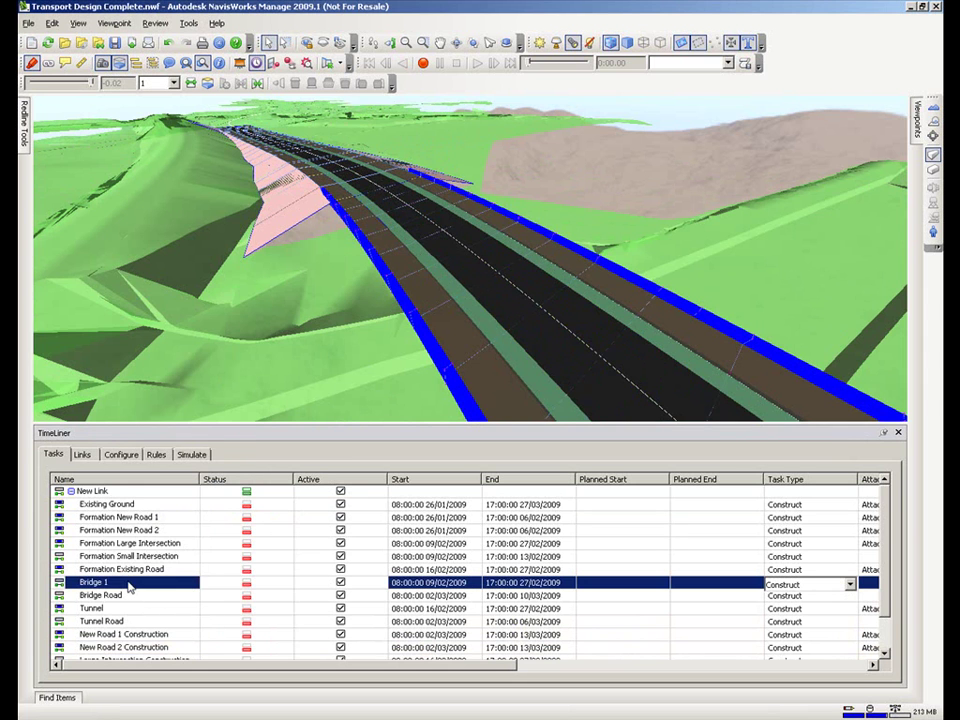
{"action": "right_click", "coordinate": [132, 582]}
{"action": "left_click", "coordinate": [175, 450]}
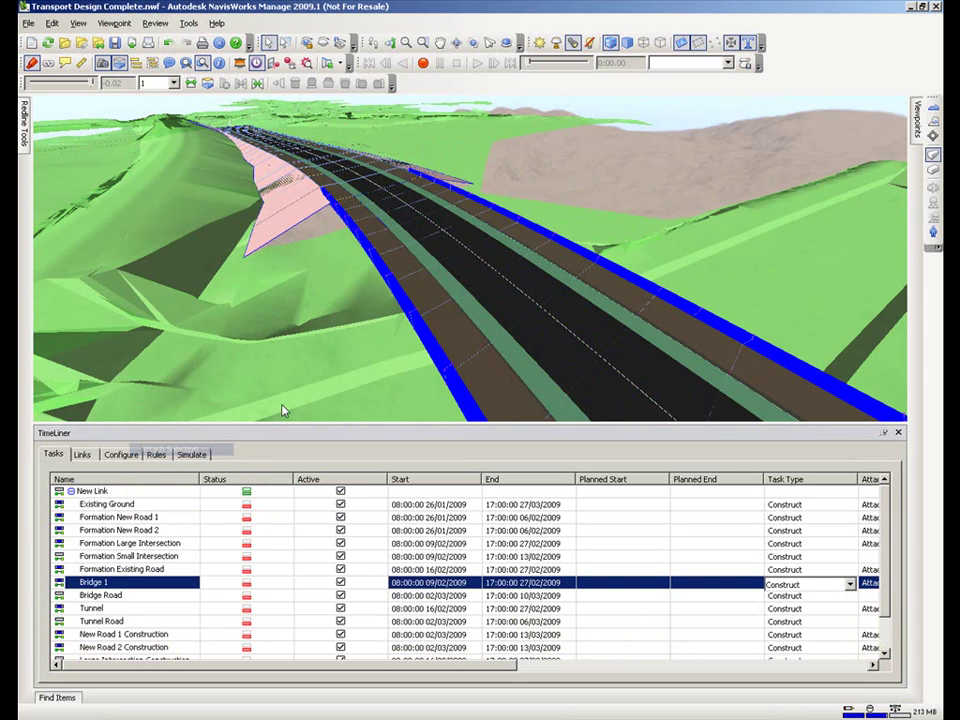
Step: Select the road surface on the bridge and attach it to the Bridge Road task
{"action": "left_click", "coordinate": [450, 330]}
{"action": "left_click", "coordinate": [133, 596]}
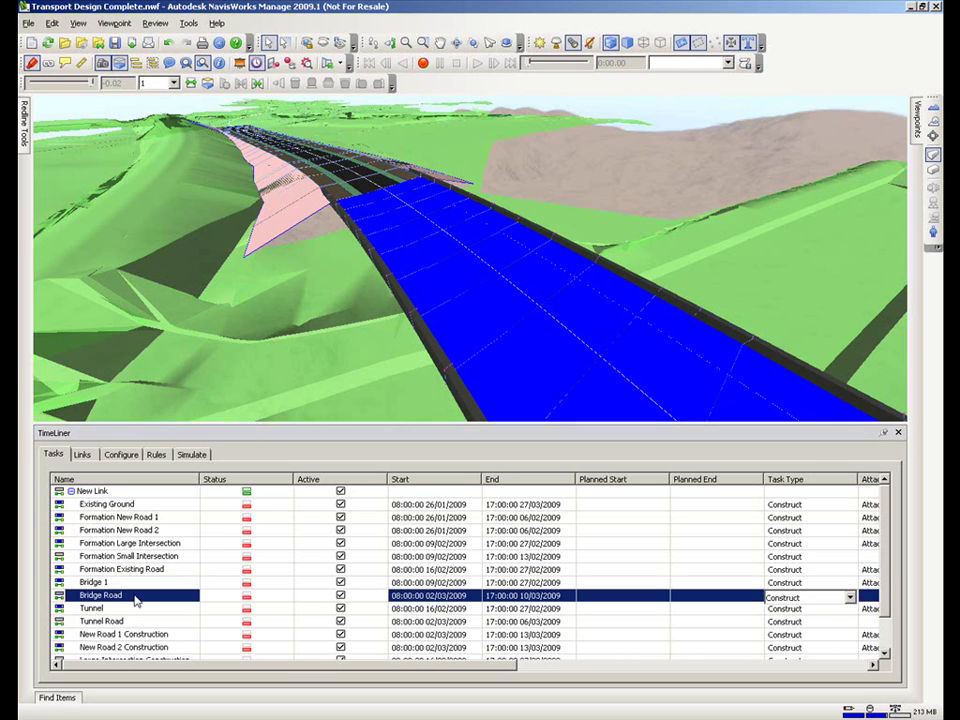
{"action": "right_click", "coordinate": [133, 597]}
{"action": "left_click", "coordinate": [209, 464]}
Step: Play the construction simulation and watch the bridge and its road being built
{"action": "left_click", "coordinate": [182, 458]}
{"action": "left_click", "coordinate": [133, 473]}
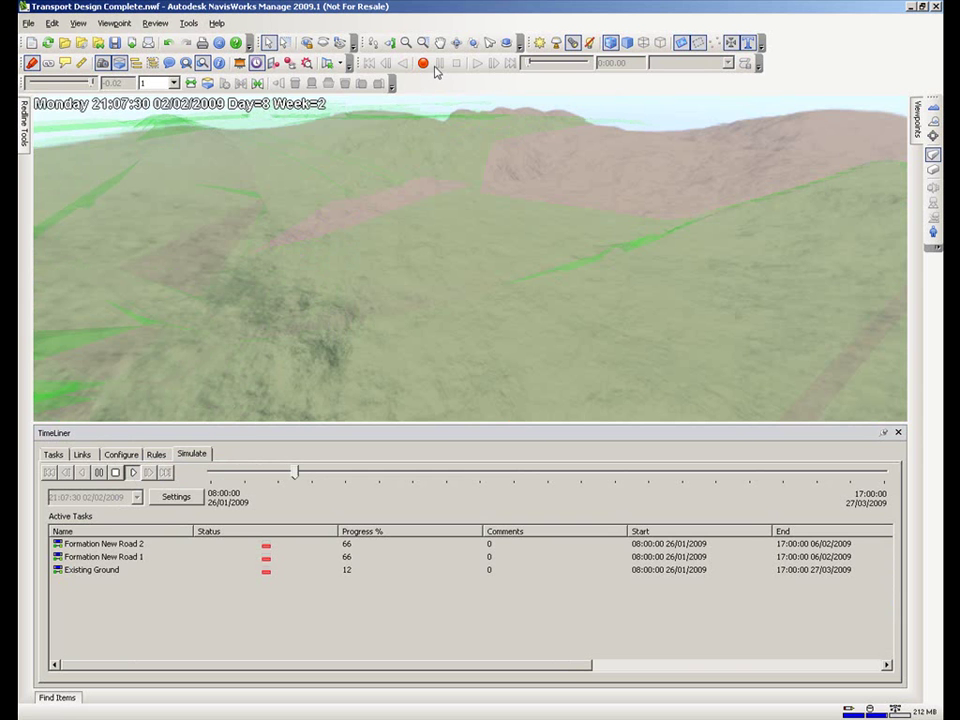
{"action": "left_click", "coordinate": [407, 43]}
{"action": "left_click_drag", "start_coordinate": [412, 125], "coordinate": [446, 171]}
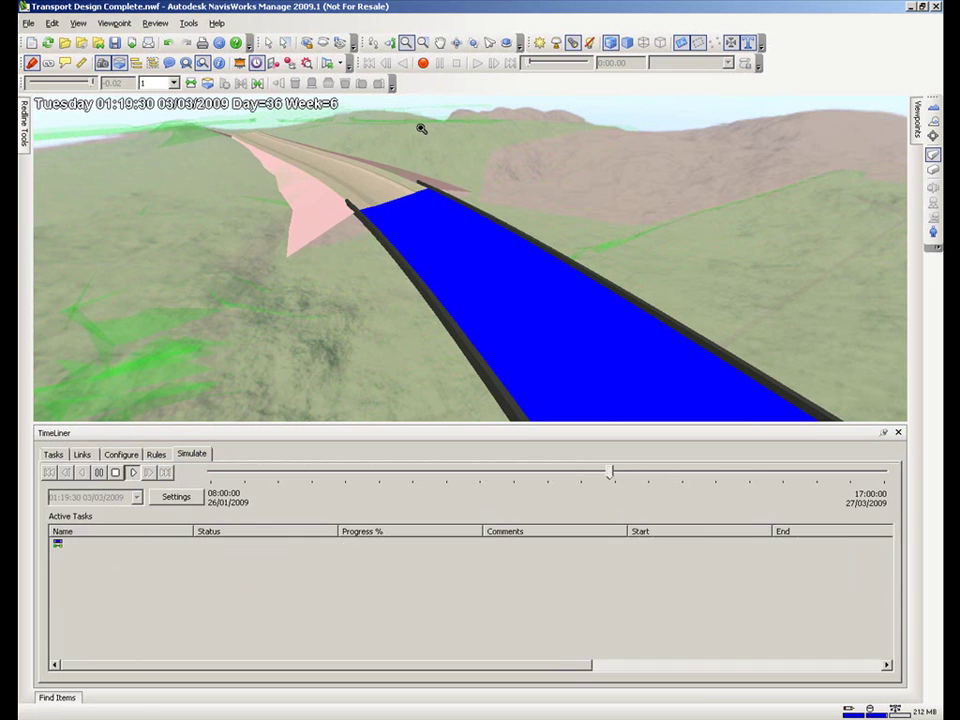
{"action": "left_click", "coordinate": [284, 43]}
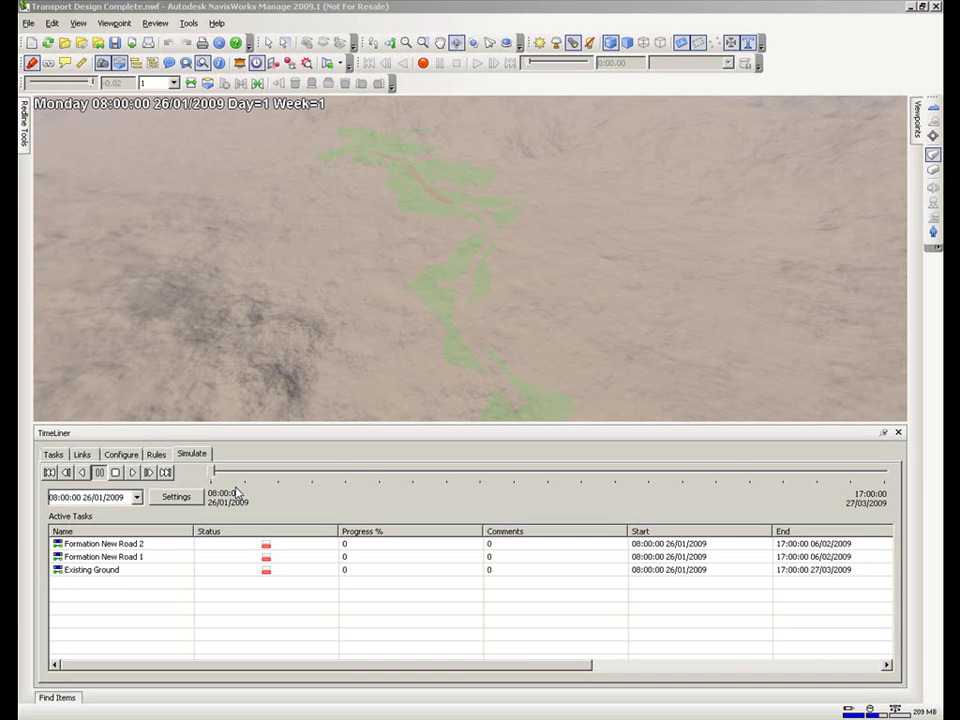
Step: Replay the full construction simulation, viewing it from the saved viewpoints View over Bridge, Tunnel and Scheme Overview
{"action": "left_click", "coordinate": [132, 473]}
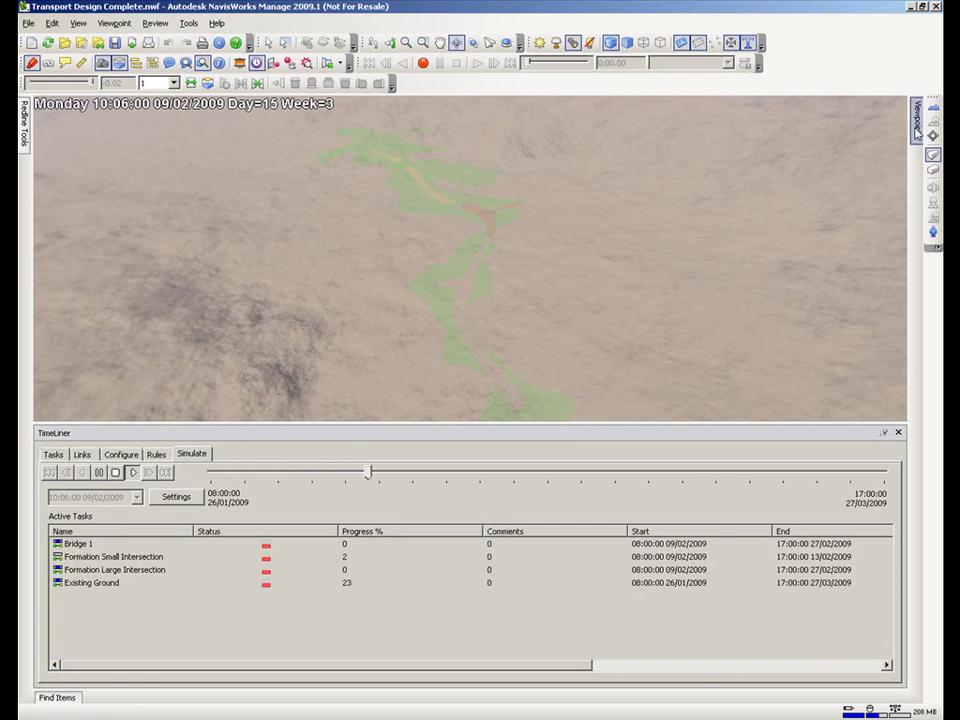
{"action": "mouse_move", "coordinate": [915, 133]}
{"action": "left_click", "coordinate": [850, 122]}
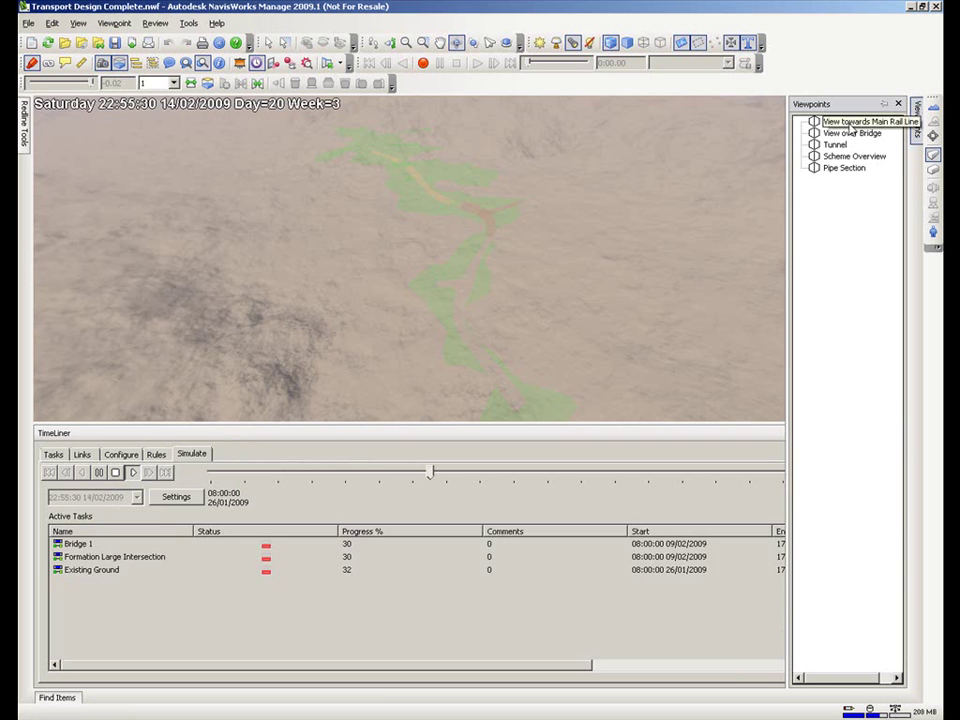
{"action": "left_click", "coordinate": [845, 133]}
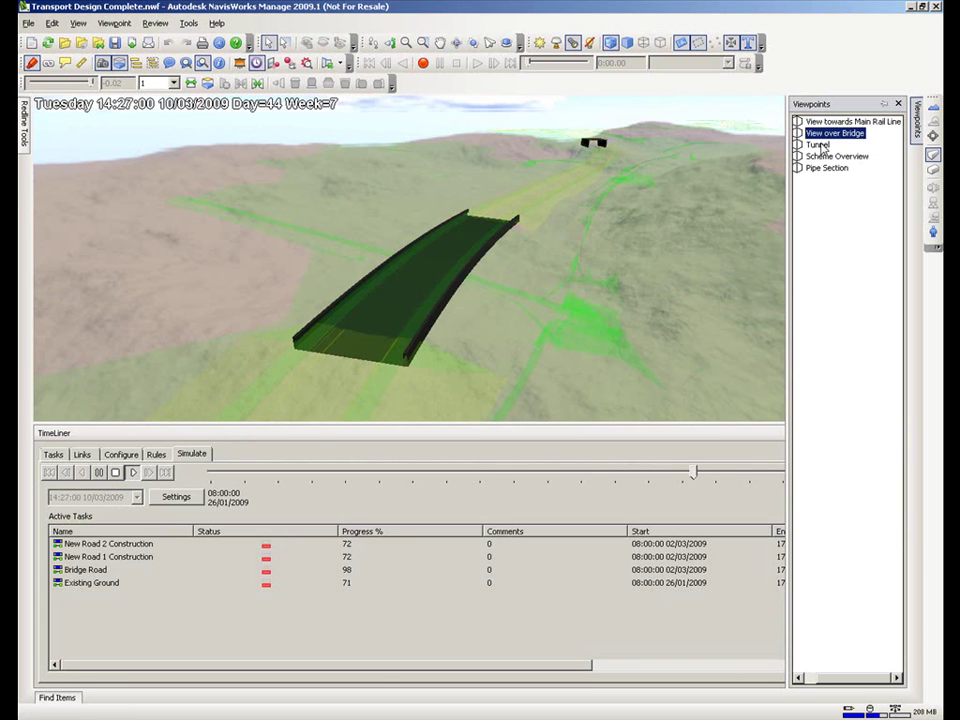
{"action": "left_click", "coordinate": [819, 145]}
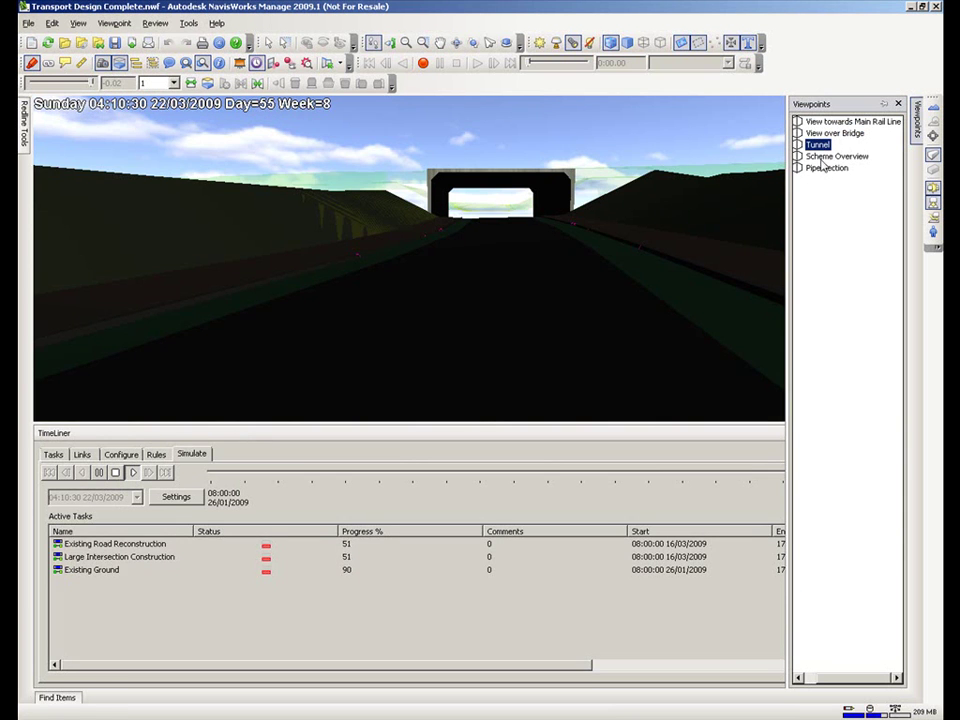
{"action": "left_click", "coordinate": [826, 157]}
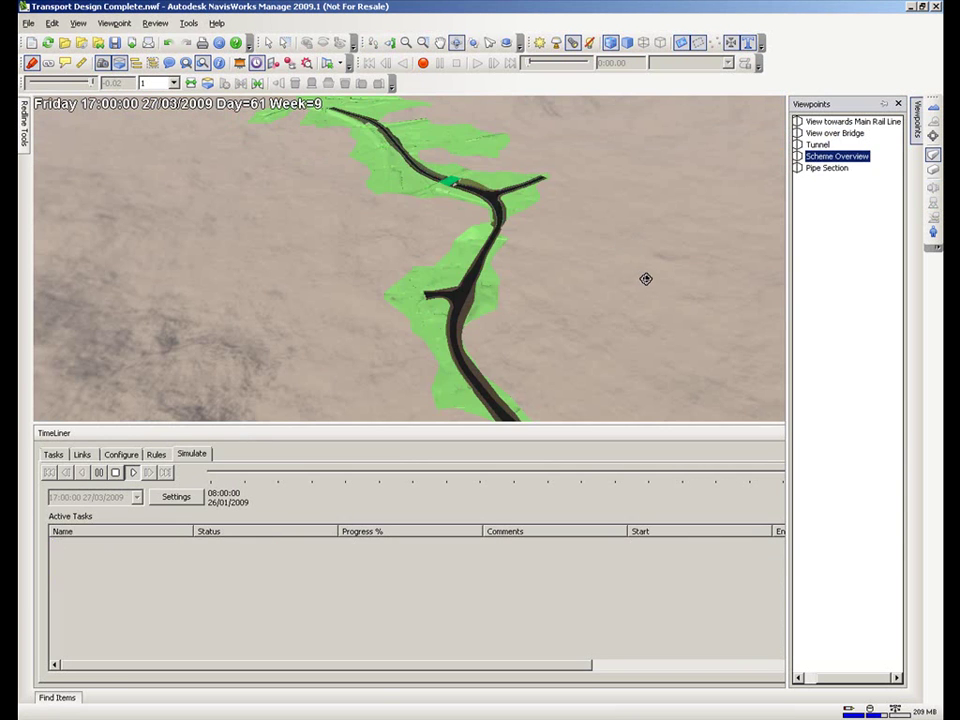